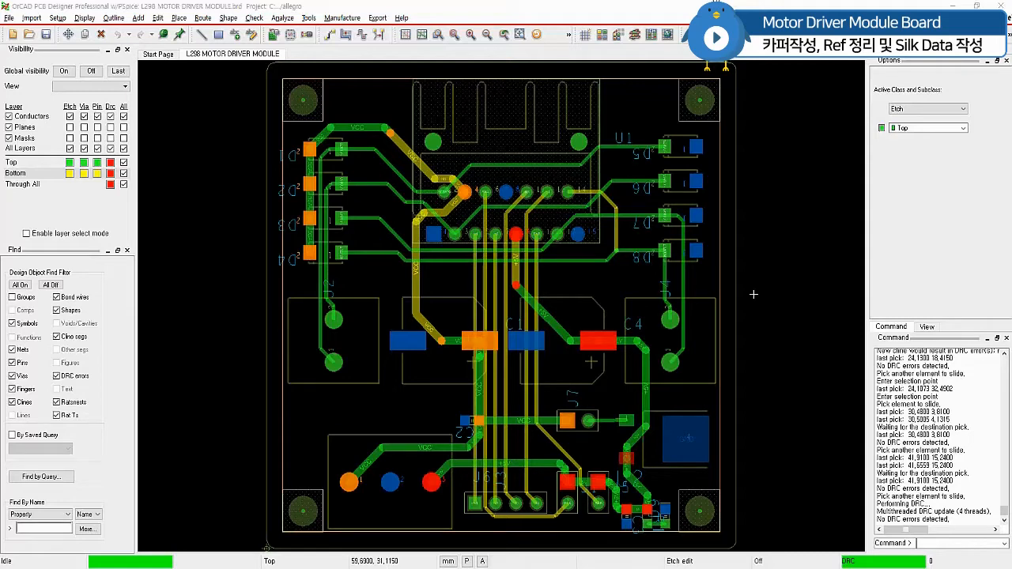
- Open the void controls in the global dynamic shape parameters
{"action": "left_click", "coordinate": [228, 17]}
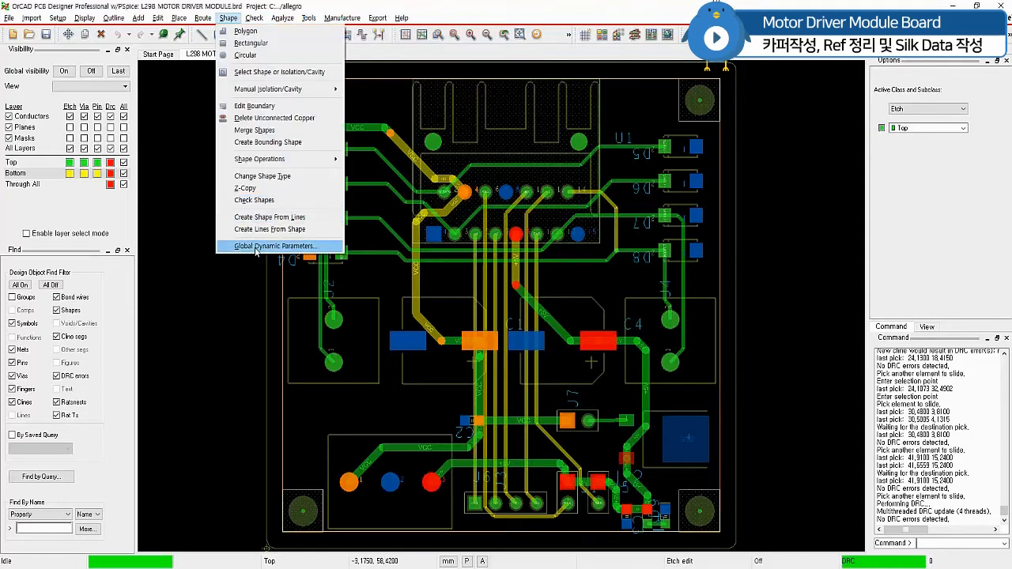
{"action": "left_click", "coordinate": [255, 246]}
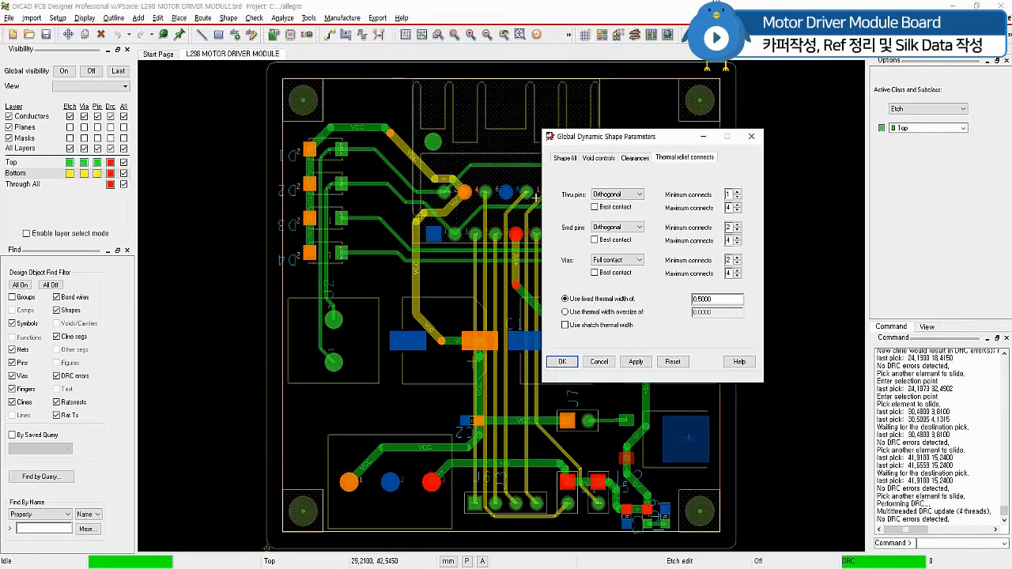
{"action": "left_click", "coordinate": [598, 158]}
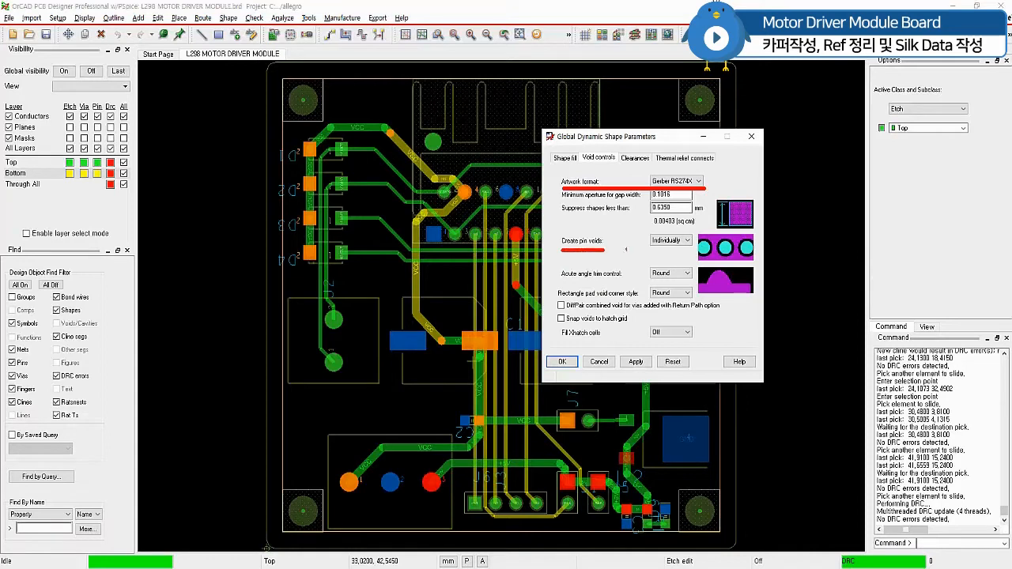
- Try the In-line option for creating pin voids and return it to Individually
{"action": "left_click", "coordinate": [686, 241]}
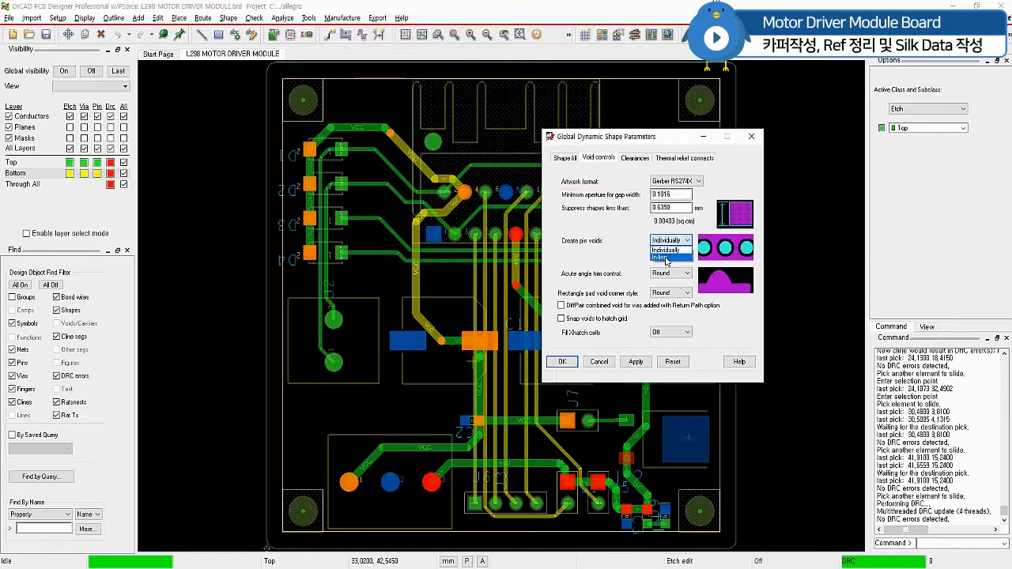
{"action": "left_click", "coordinate": [684, 249]}
{"action": "left_click", "coordinate": [687, 240]}
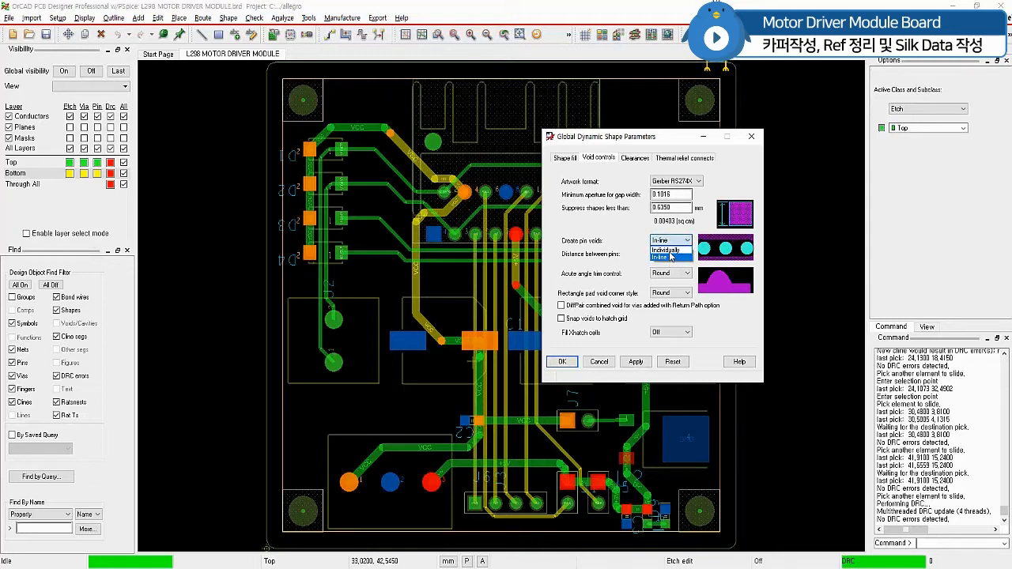
{"action": "left_click", "coordinate": [653, 248]}
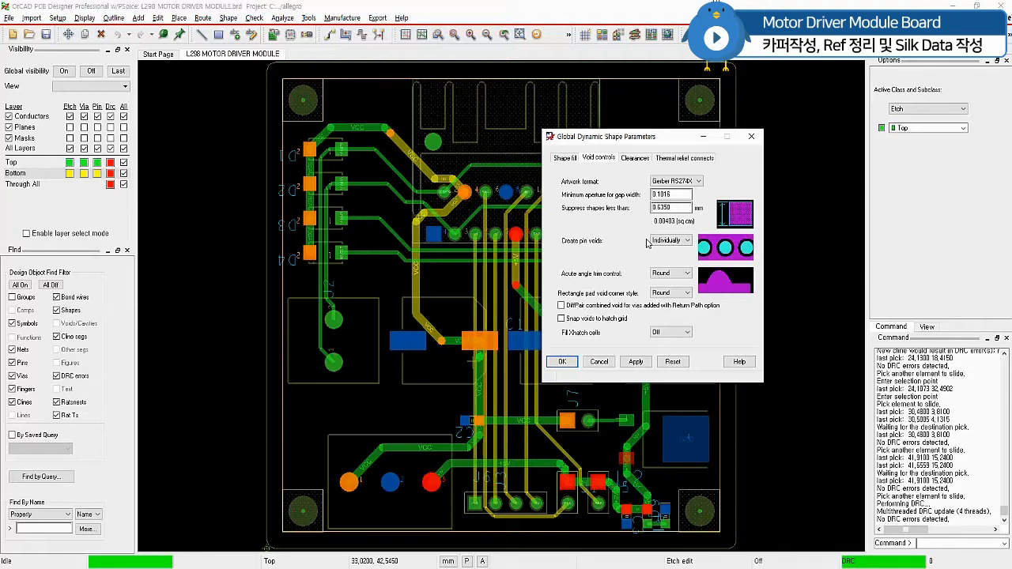
{"action": "left_click", "coordinate": [669, 241]}
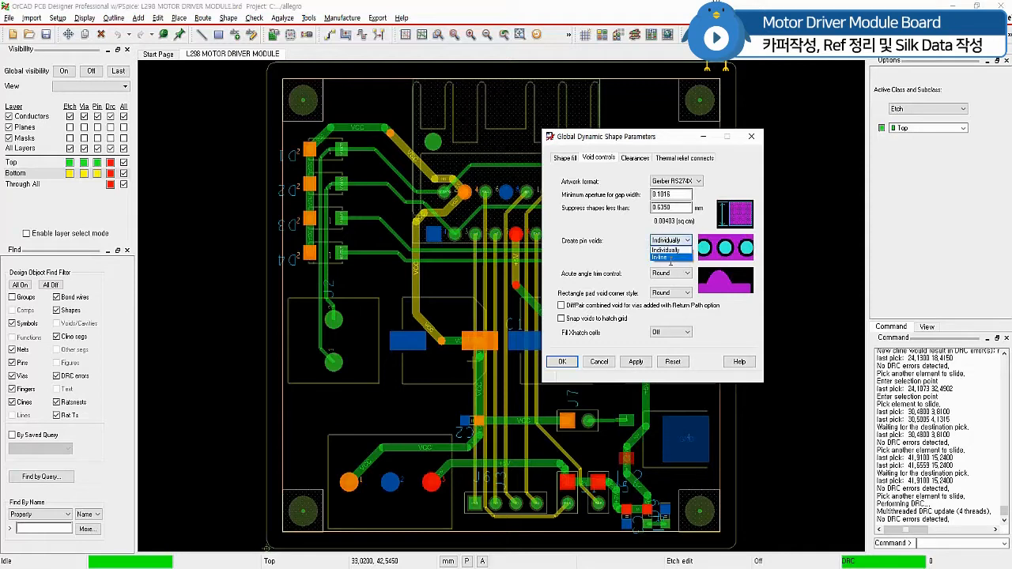
{"action": "left_click", "coordinate": [664, 255]}
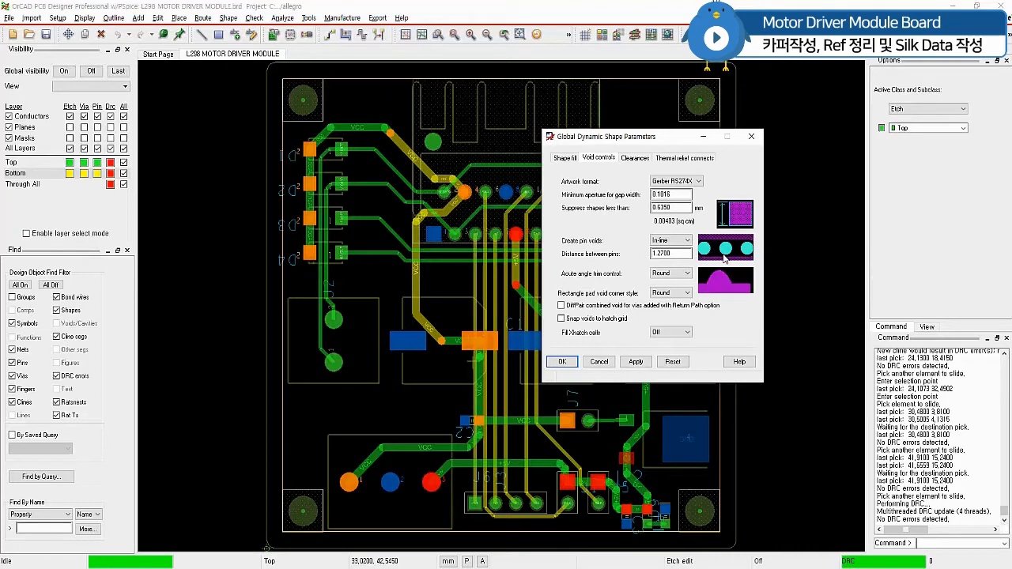
{"action": "left_click", "coordinate": [670, 241]}
{"action": "left_click", "coordinate": [666, 249]}
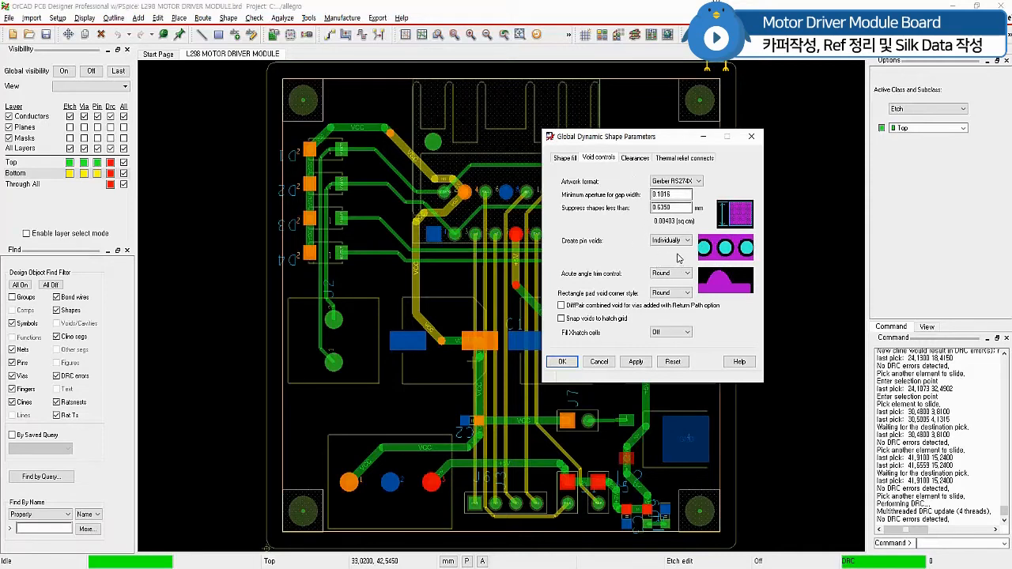
- Set the thermal relief connects to Orthogonal thru pins, minimum connects 1 and fixed thermal width 0.5, and apply the parameters
{"action": "left_click", "coordinate": [669, 160]}
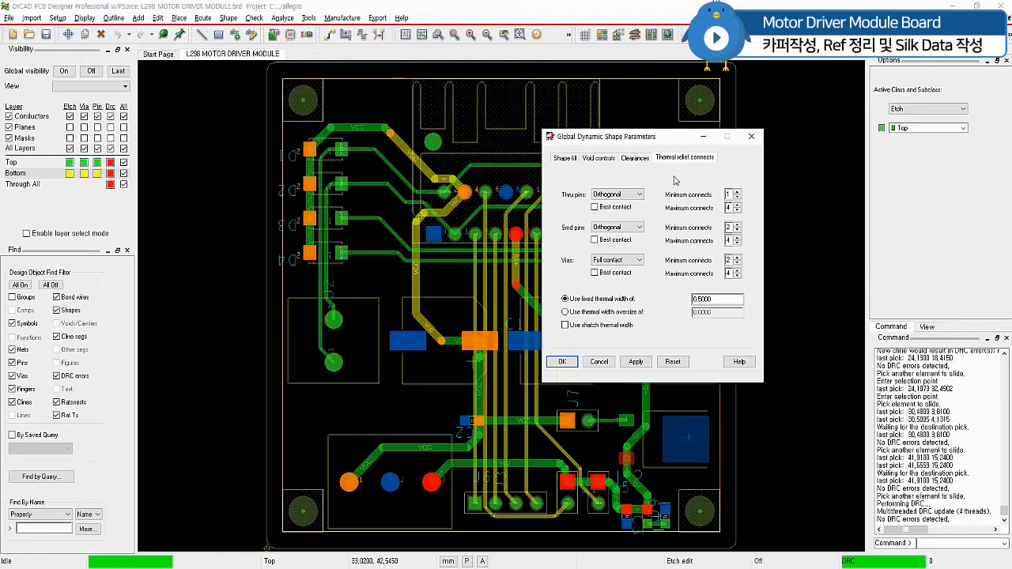
{"action": "left_click", "coordinate": [640, 194]}
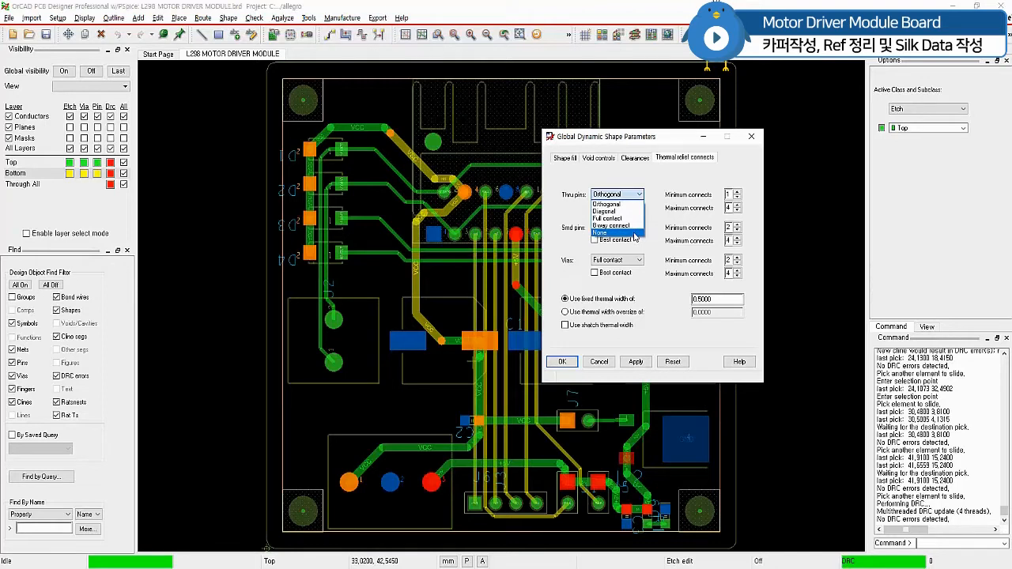
{"action": "left_click", "coordinate": [635, 204]}
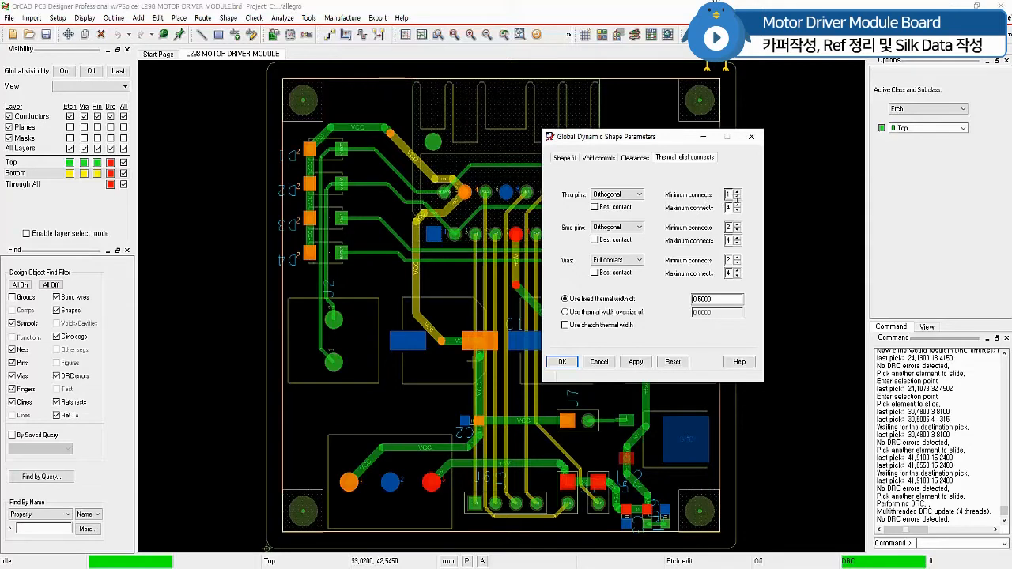
{"action": "double_click", "coordinate": [728, 195]}
{"action": "left_click", "coordinate": [737, 196]}
{"action": "double_click", "coordinate": [727, 307]}
{"action": "type", "text": "0.5"}
{"action": "key", "text": "Return"}
{"action": "left_click", "coordinate": [636, 362]}
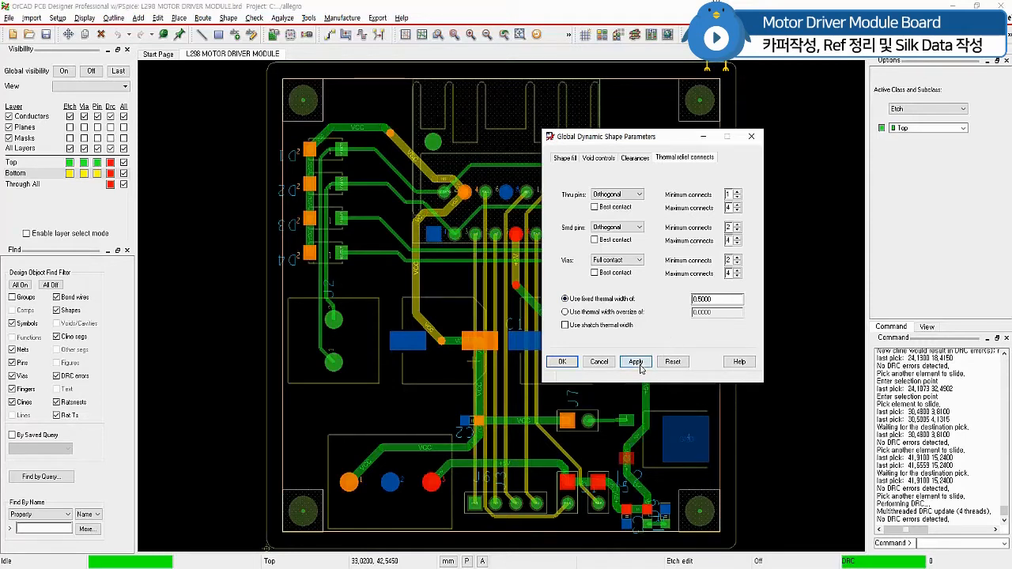
{"action": "left_click", "coordinate": [561, 361]}
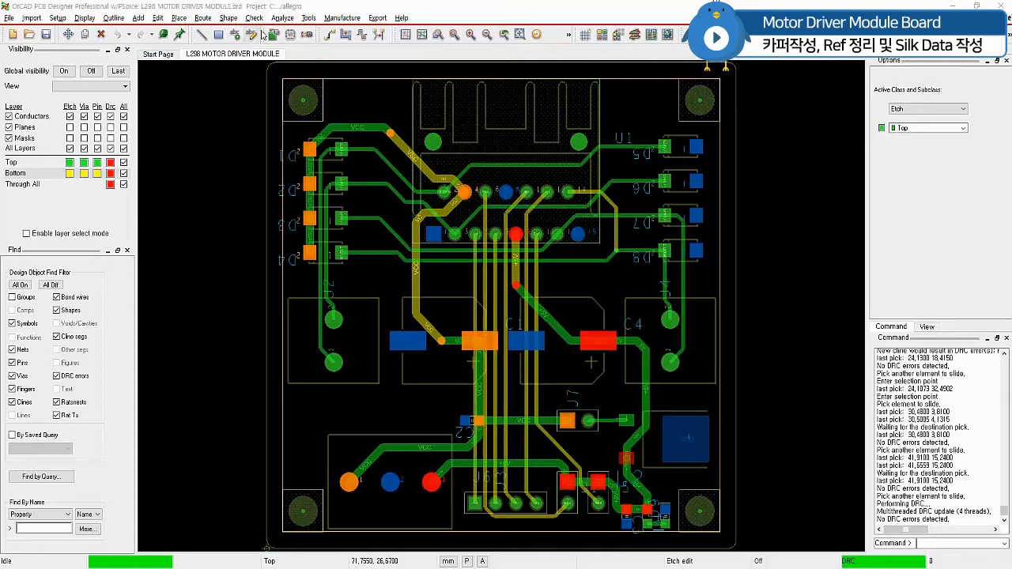
- Draw a rectangular dynamic copper shape about 64.8 by 64.1 mm around the whole board on the Top layer, assigned to net Gnd
{"action": "left_click", "coordinate": [228, 17]}
{"action": "left_click", "coordinate": [265, 49]}
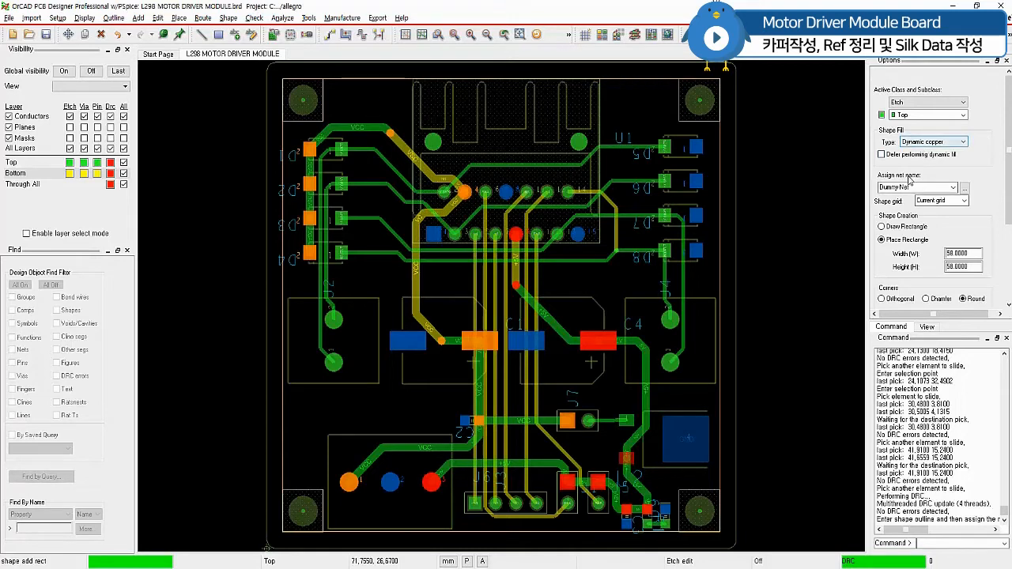
{"action": "left_click", "coordinate": [964, 188]}
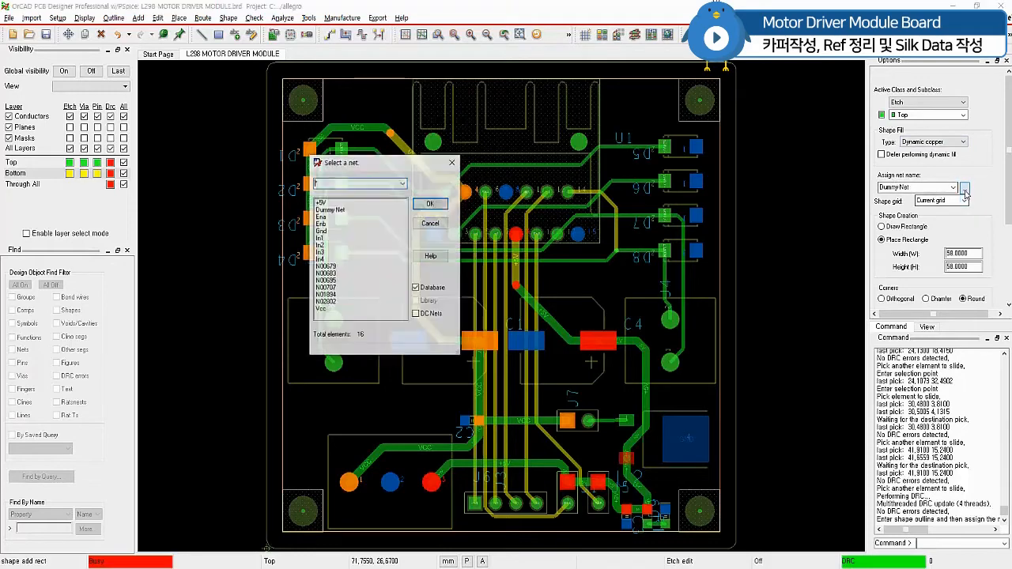
{"action": "left_click", "coordinate": [323, 231]}
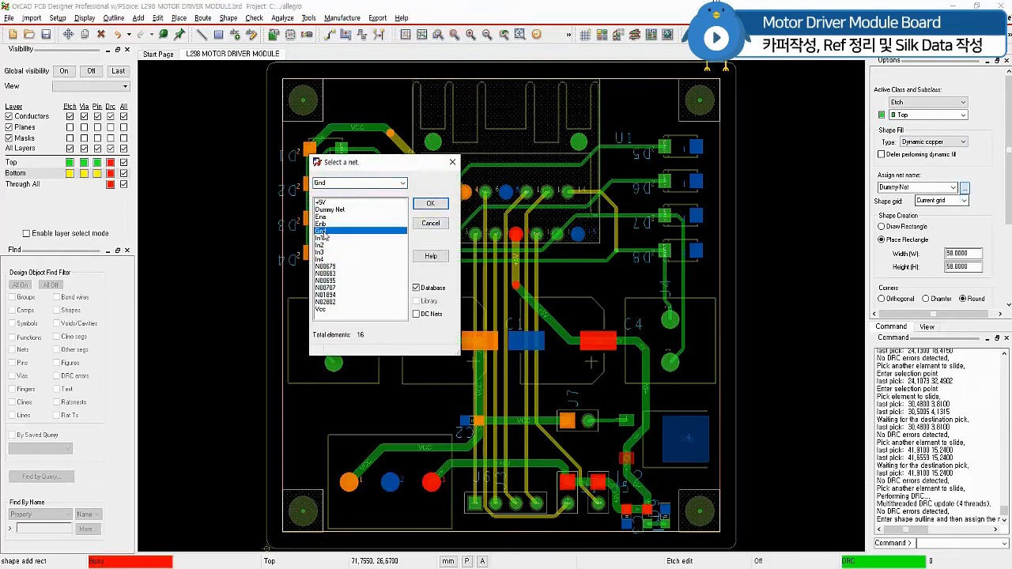
{"action": "left_click", "coordinate": [431, 204]}
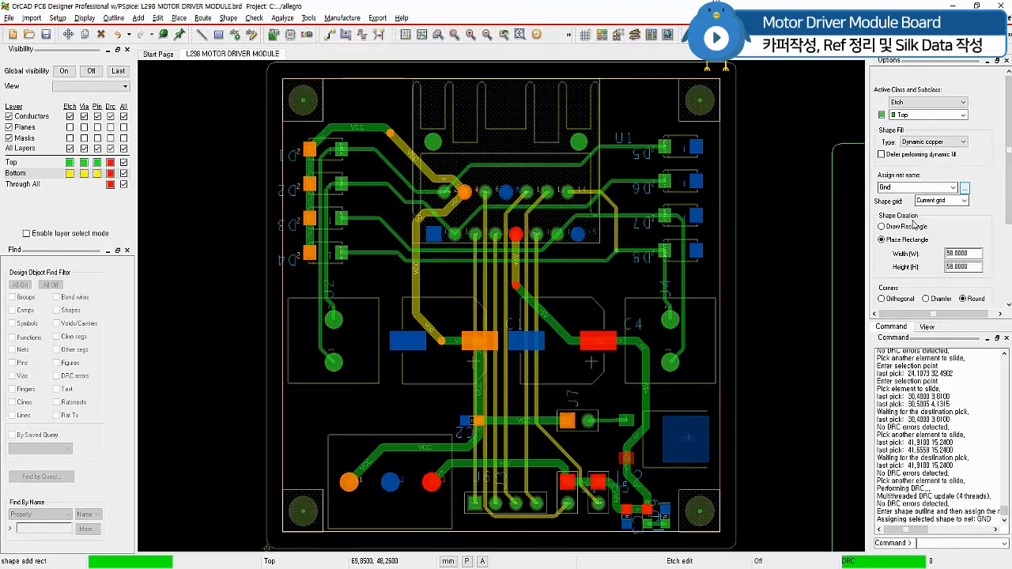
{"action": "left_click", "coordinate": [883, 229]}
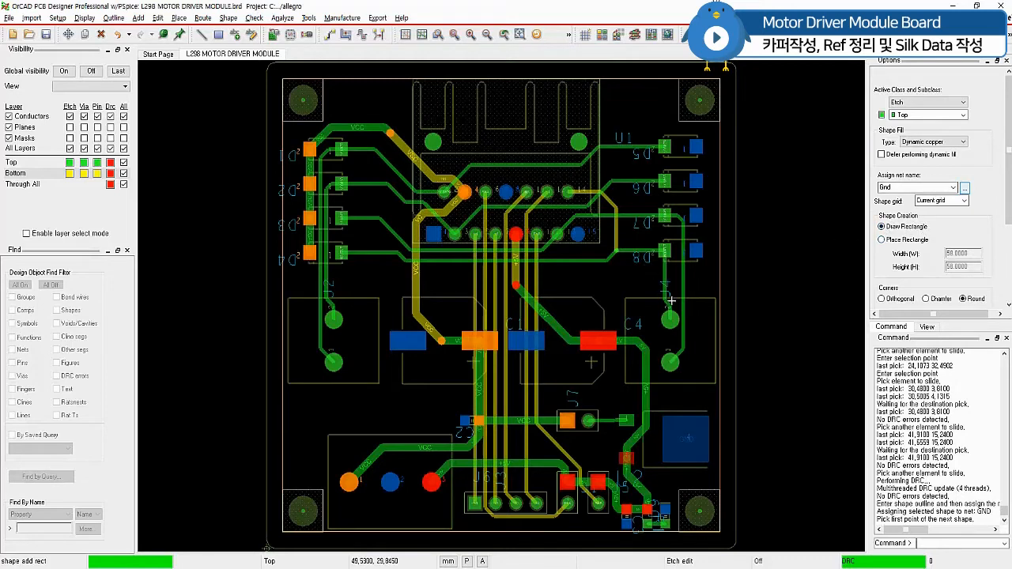
{"action": "scroll", "coordinate": [672, 302], "scroll_direction": "down", "scroll_amount": 2}
{"action": "left_click", "coordinate": [448, 173]}
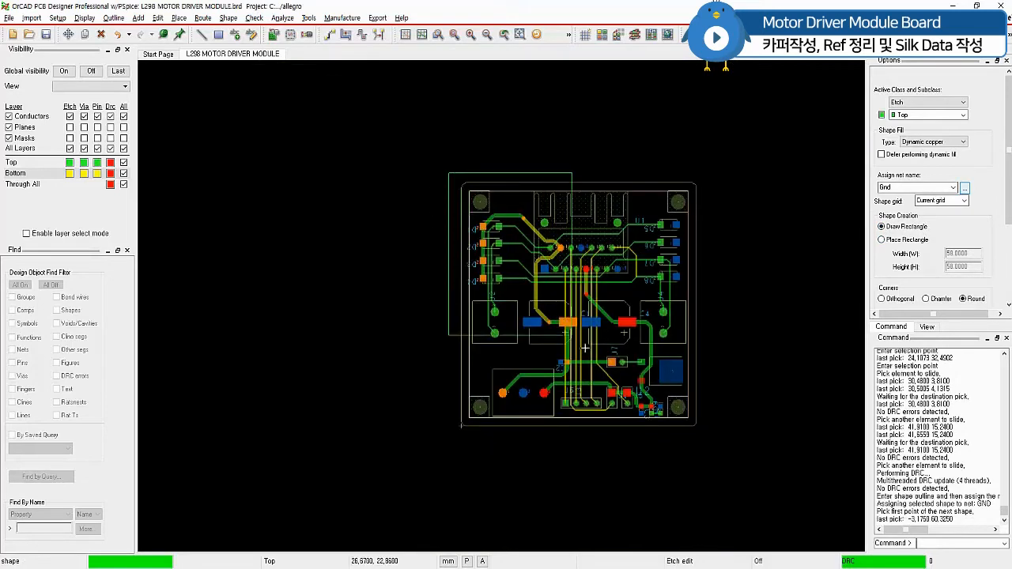
{"action": "left_click", "coordinate": [715, 446]}
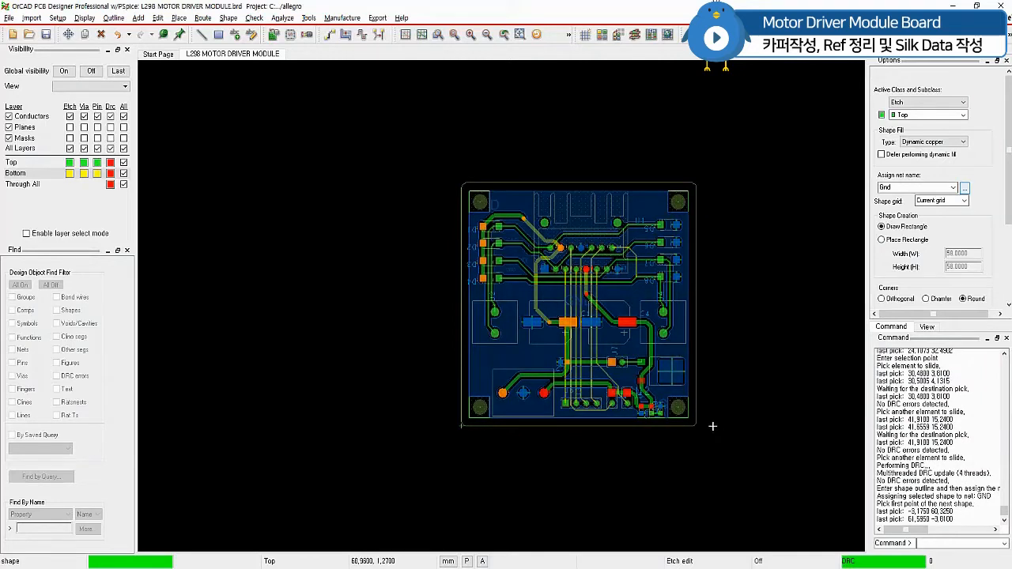
{"action": "right_click", "coordinate": [715, 133]}
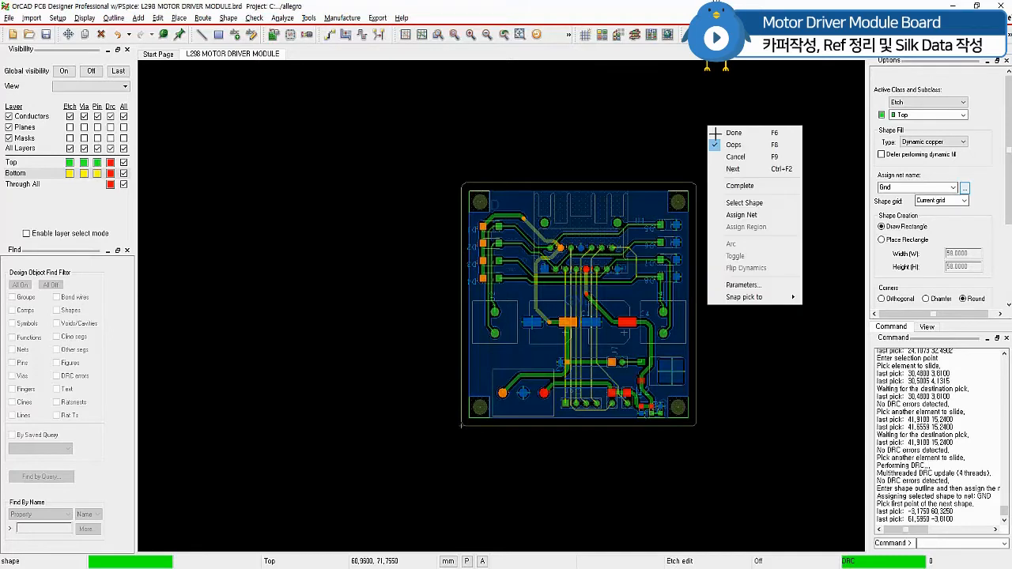
{"action": "left_click", "coordinate": [734, 168]}
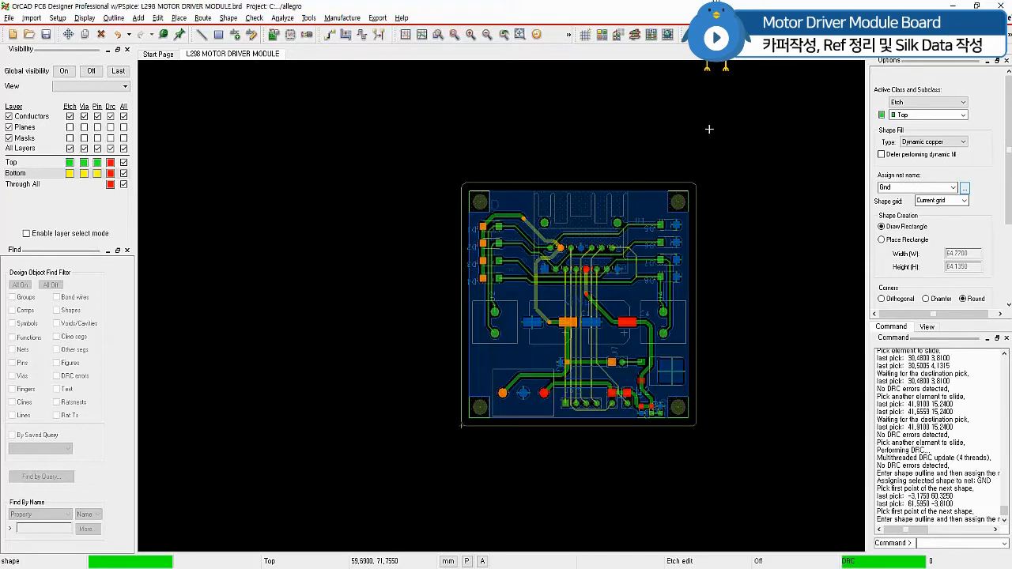
- Draw a second Gnd dynamic copper rectangle about 67.3 by 63.5 mm around the whole board on the Bottom layer
{"action": "left_click", "coordinate": [957, 116]}
{"action": "left_click", "coordinate": [914, 135]}
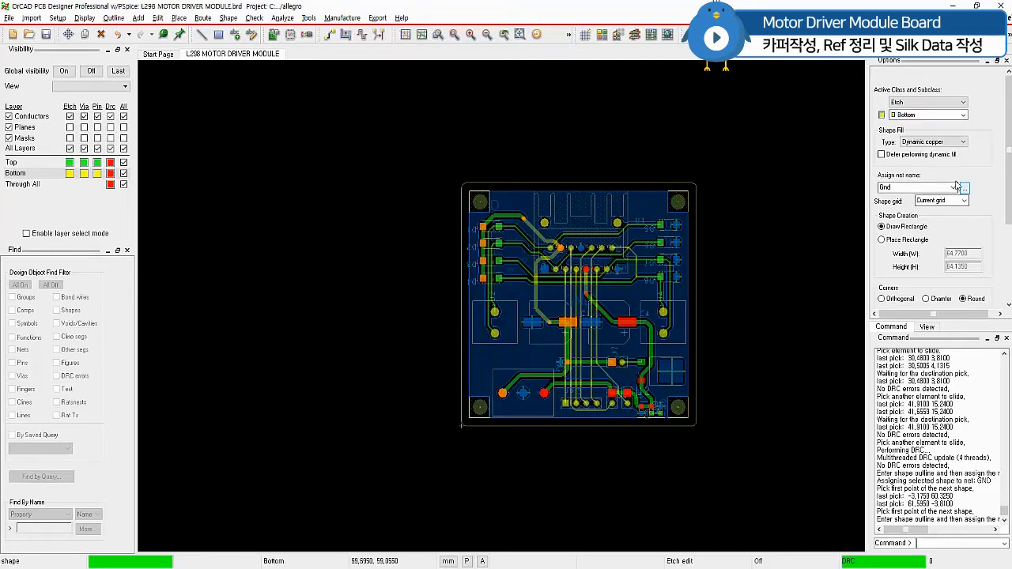
{"action": "left_click", "coordinate": [449, 172]}
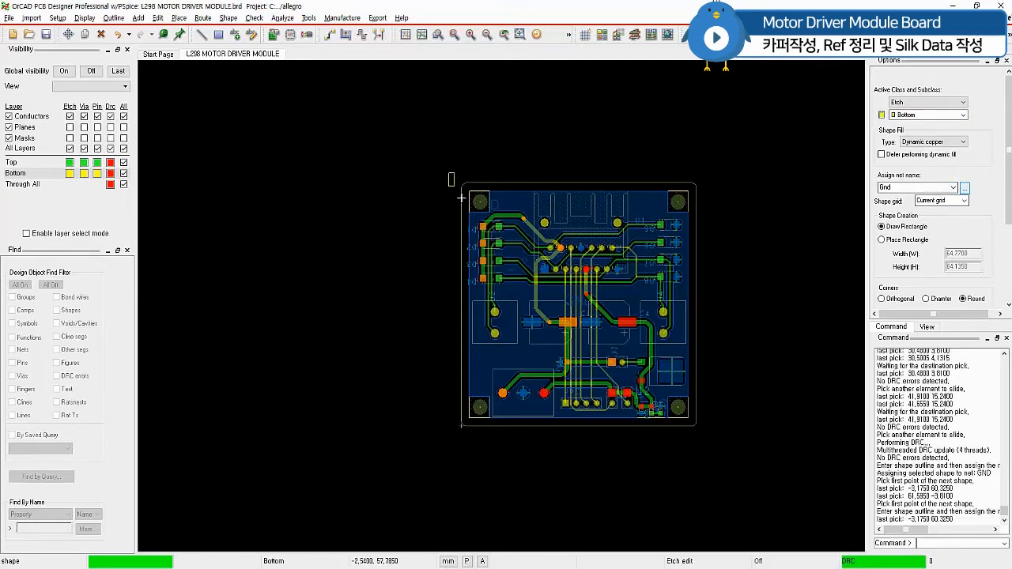
{"action": "left_click", "coordinate": [723, 442]}
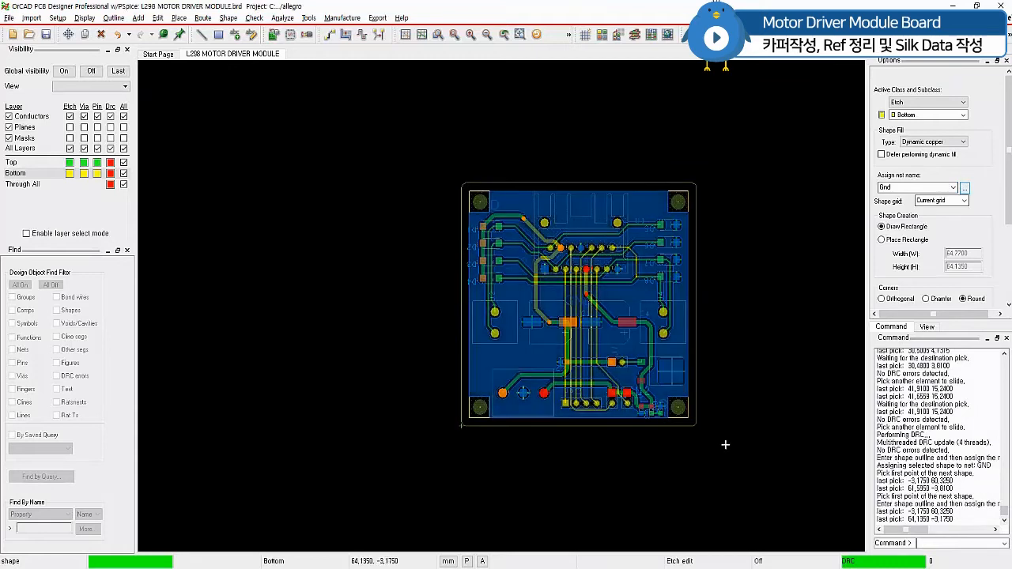
{"action": "right_click", "coordinate": [764, 261]}
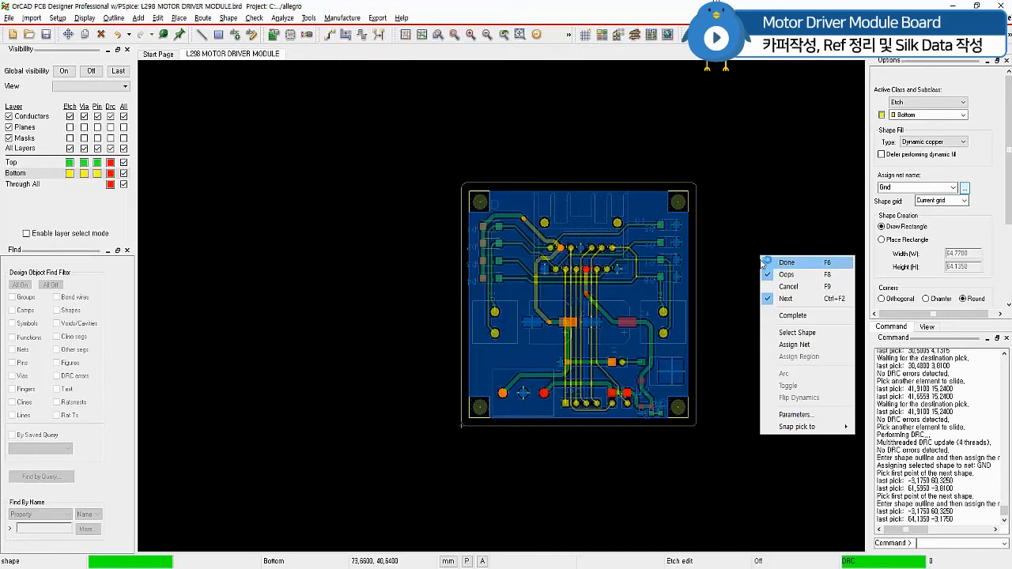
{"action": "left_click", "coordinate": [784, 263]}
- Open the design status report to check the shapes and DRC state of the poured board
{"action": "left_click", "coordinate": [454, 34]}
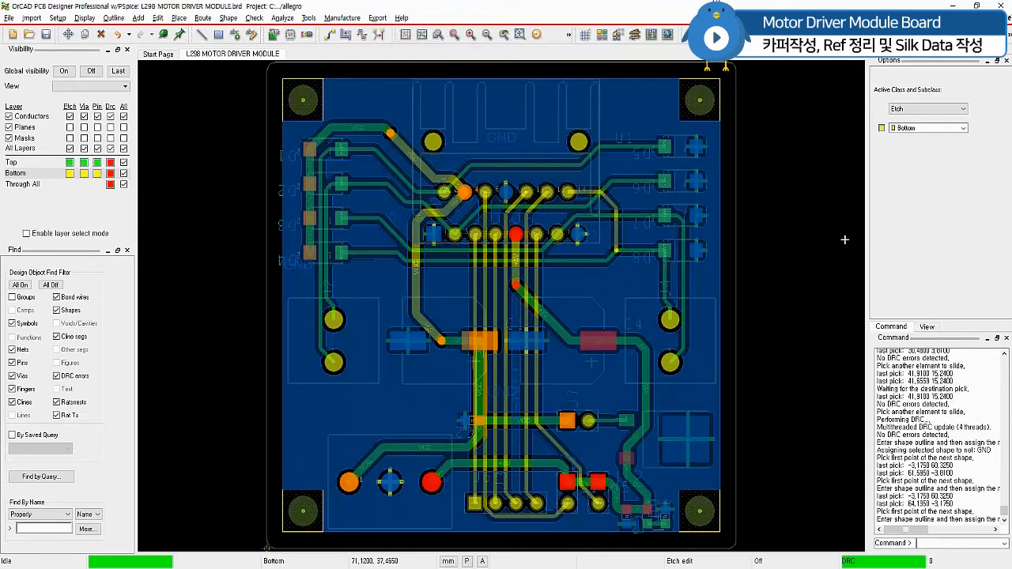
{"action": "scroll", "coordinate": [713, 144], "scroll_direction": "up", "scroll_amount": 3}
{"action": "left_click", "coordinate": [254, 17]}
{"action": "left_click", "coordinate": [275, 32]}
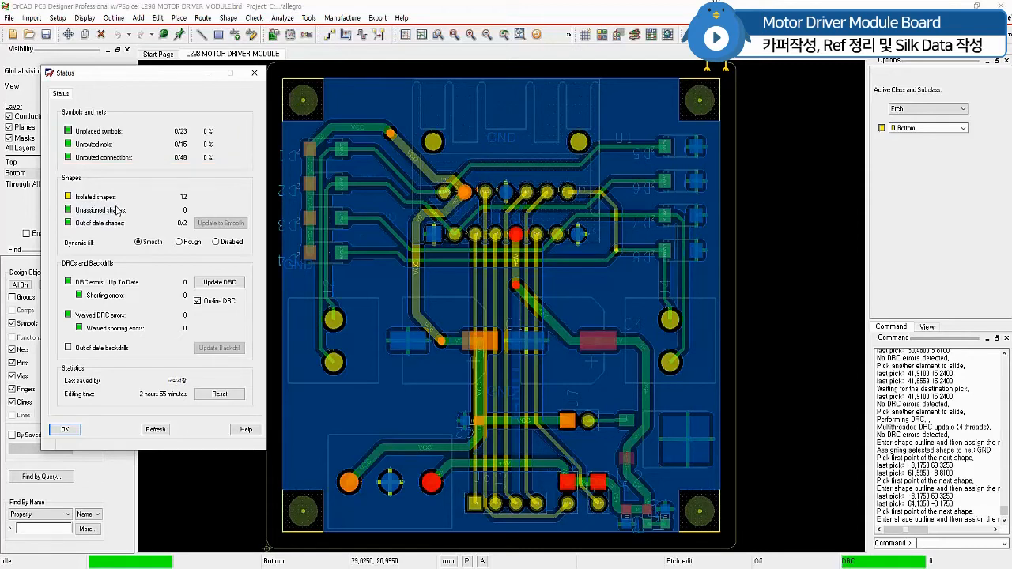
- Start the Delete Unconnected Copper command for the isolated shapes
{"action": "left_click", "coordinate": [228, 18]}
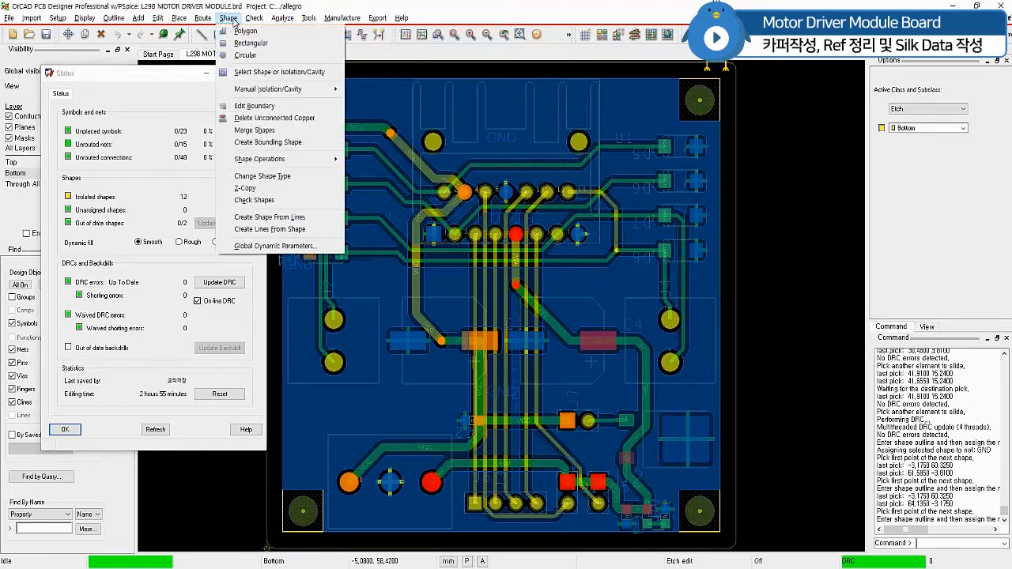
{"action": "left_click", "coordinate": [301, 120]}
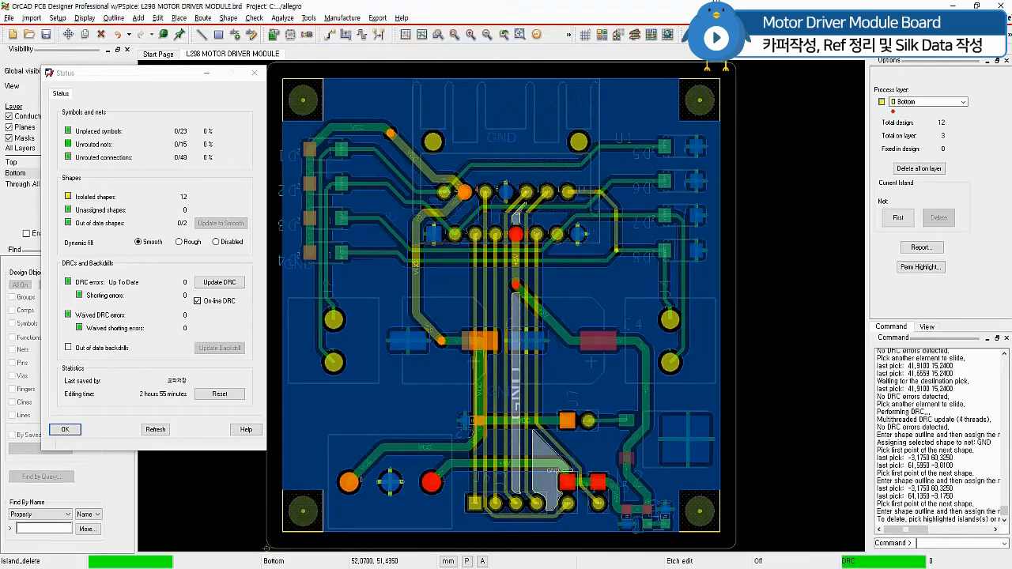
{"action": "left_click_drag", "start_coordinate": [891, 110], "coordinate": [966, 110]}
{"action": "left_click_drag", "start_coordinate": [883, 129], "coordinate": [947, 128]}
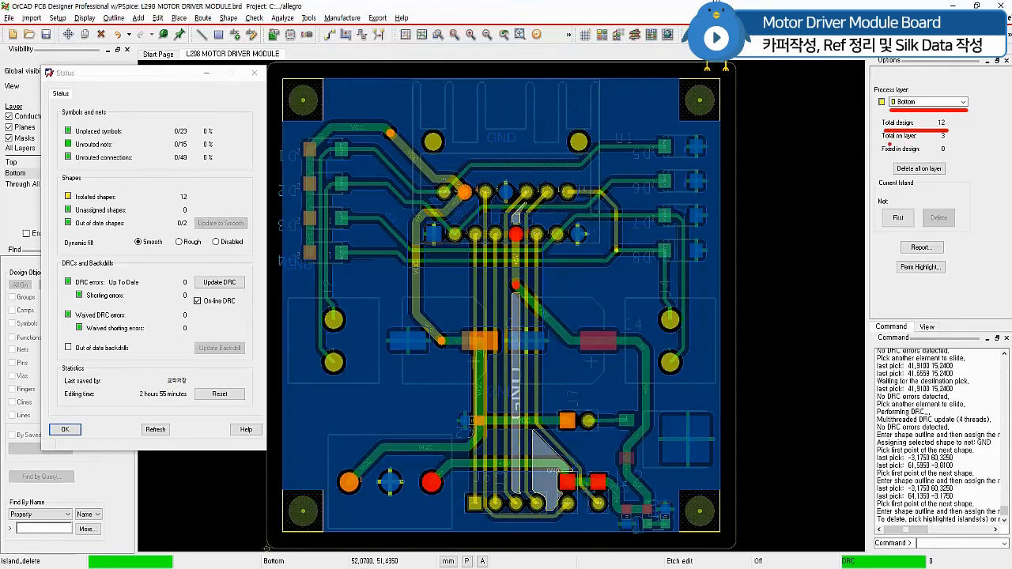
{"action": "left_click_drag", "start_coordinate": [882, 142], "coordinate": [947, 140]}
{"action": "left_click_drag", "start_coordinate": [886, 228], "coordinate": [913, 228]}
{"action": "mouse_move", "coordinate": [891, 157]}
{"action": "left_mouse_down", "text": "ctrl"}
{"action": "mouse_move", "coordinate": [895, 174]}
{"action": "mouse_move", "coordinate": [948, 181]}
{"action": "left_mouse_up", "text": "ctrl"}
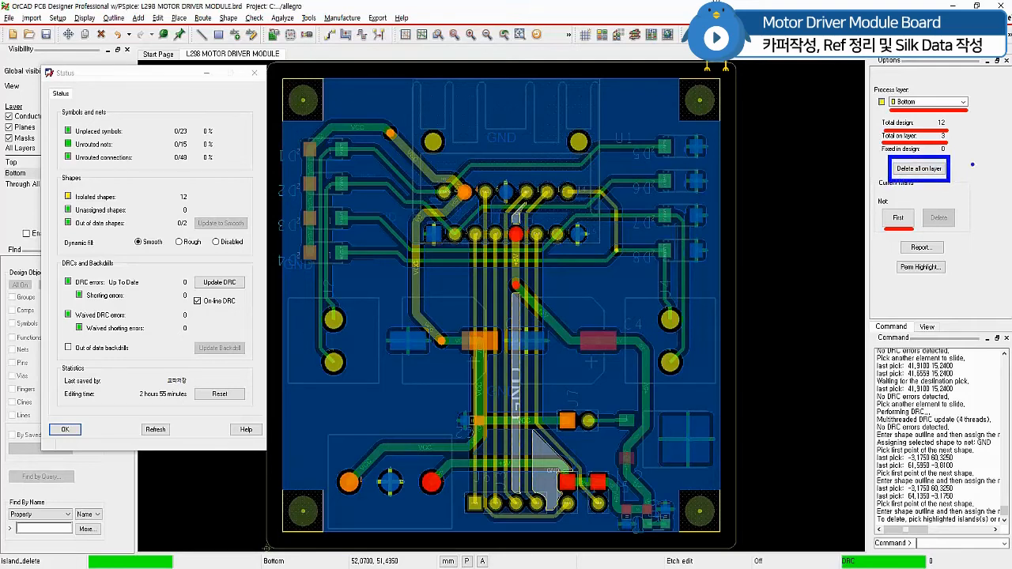
{"action": "left_click_drag", "start_coordinate": [954, 169], "coordinate": [992, 168], "text": "ctrl+shift"}
- Delete all isolated copper islands on the Bottom layer
{"action": "left_click", "coordinate": [917, 169]}
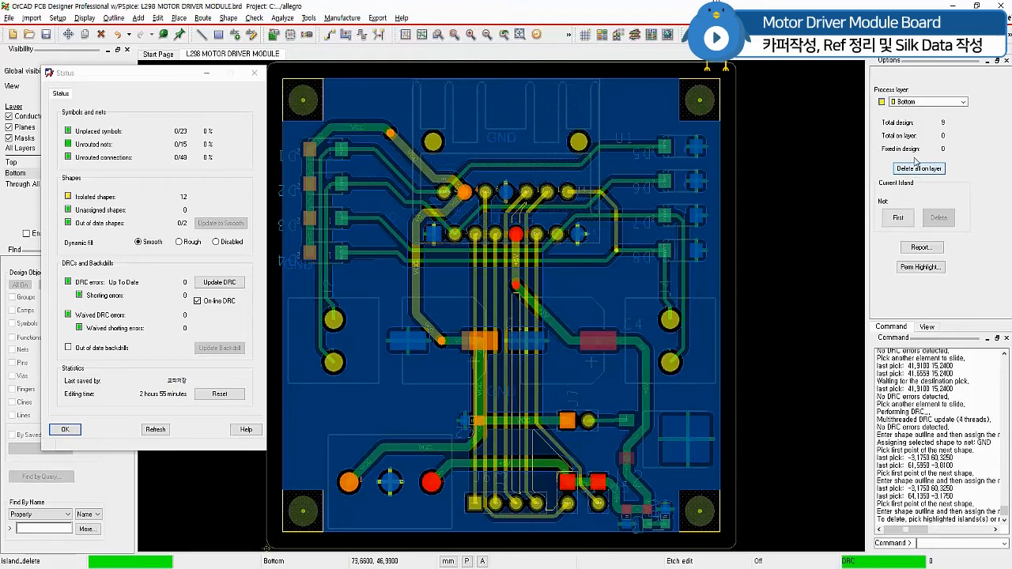
- Delete all isolated copper islands on the Top layer
{"action": "left_click", "coordinate": [959, 99]}
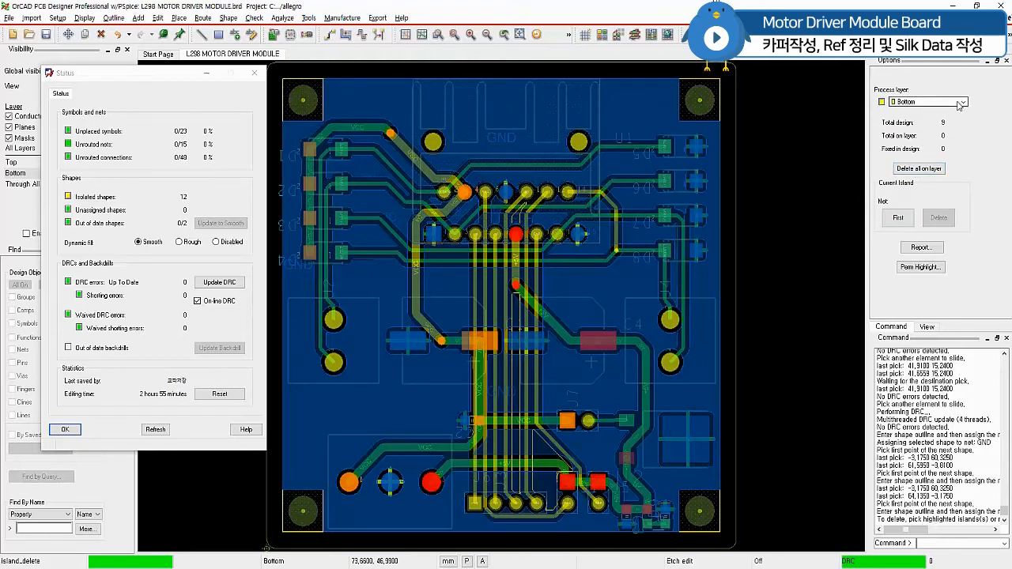
{"action": "left_click", "coordinate": [923, 111]}
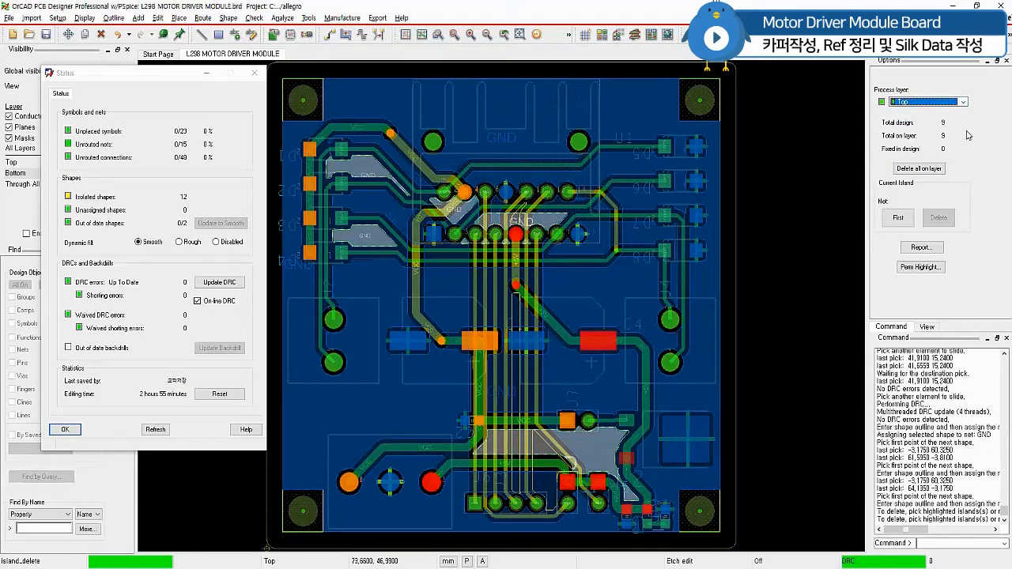
{"action": "left_click", "coordinate": [922, 170]}
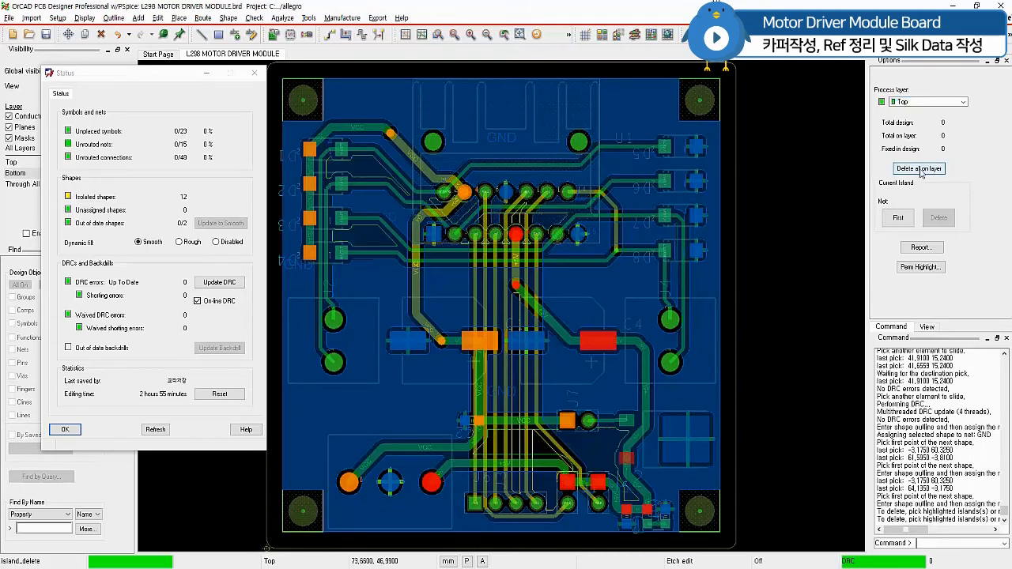
- Refresh the design status, update the out-of-date shapes to smooth, and close the status report
{"action": "left_click", "coordinate": [156, 431]}
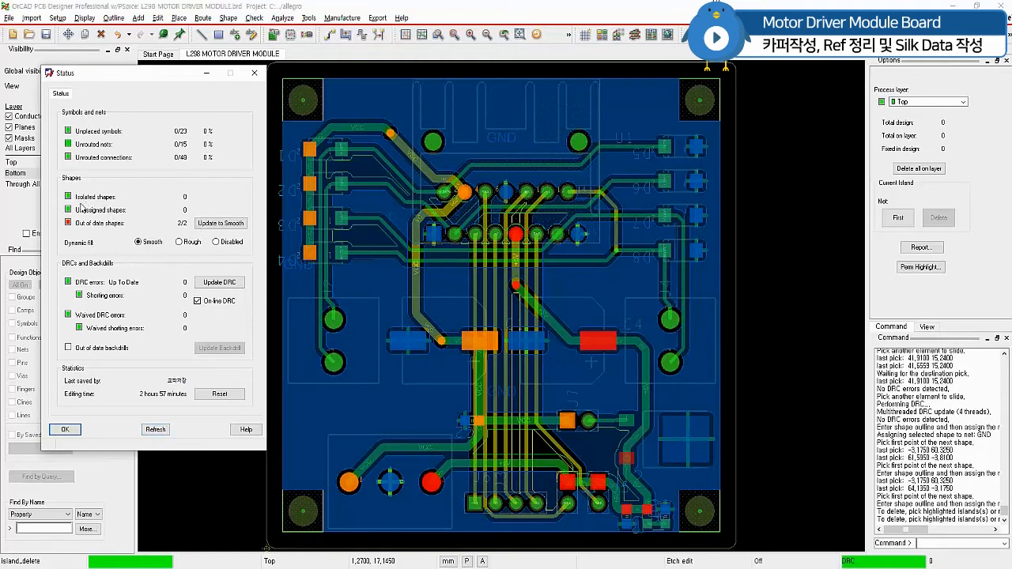
{"action": "left_click", "coordinate": [220, 226]}
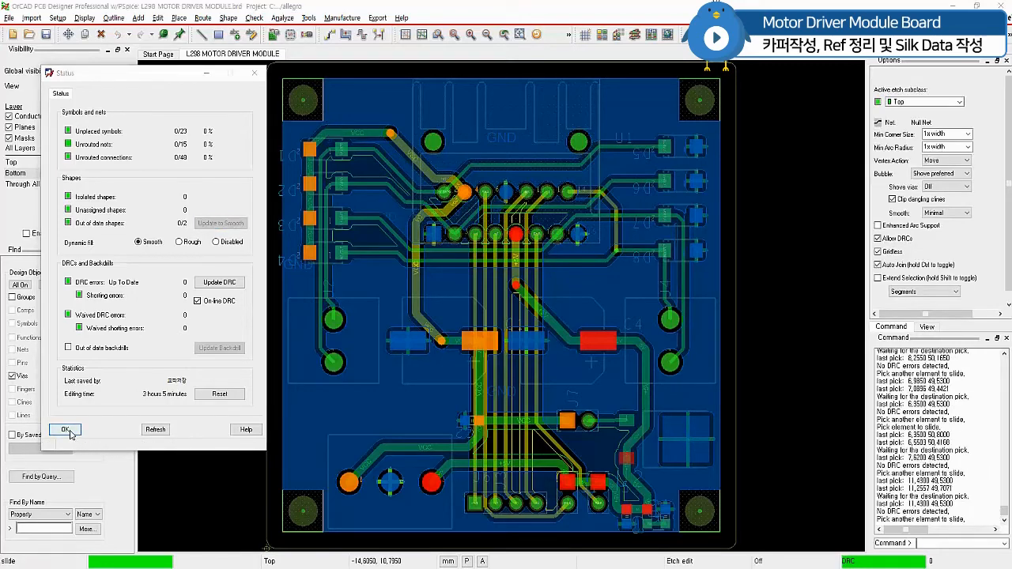
{"action": "left_click", "coordinate": [66, 429]}
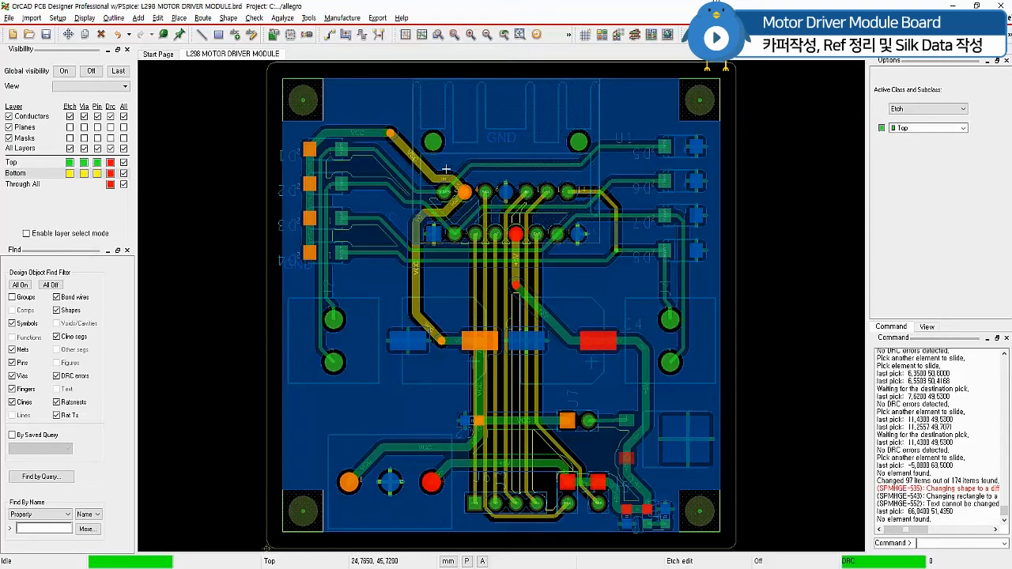
- Hide the conductor etch and set up Change Objects for the Ref Des class on the Silkscreen_Top subclass
{"action": "left_click", "coordinate": [70, 116]}
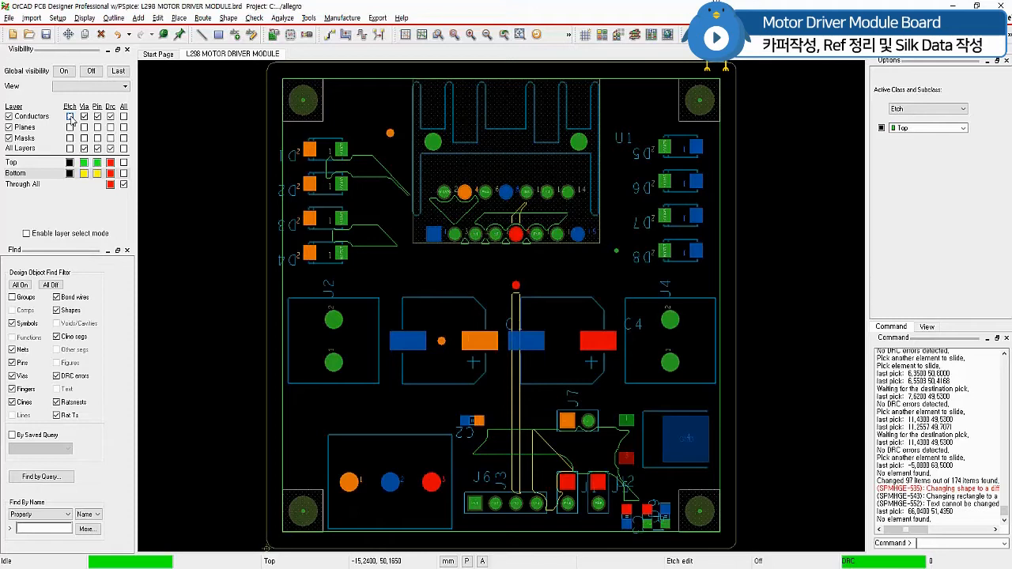
{"action": "left_click", "coordinate": [157, 18]}
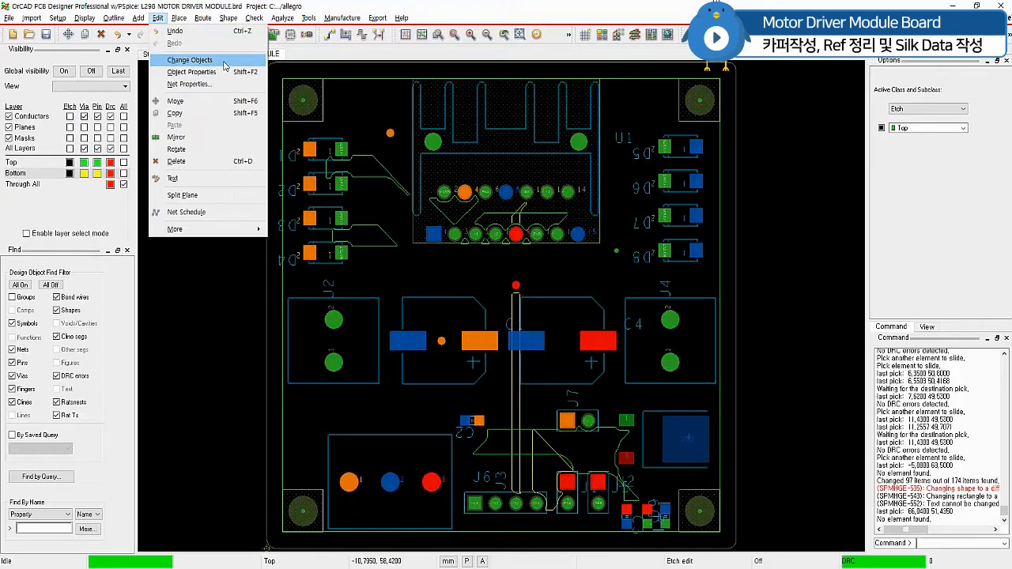
{"action": "left_click", "coordinate": [224, 61]}
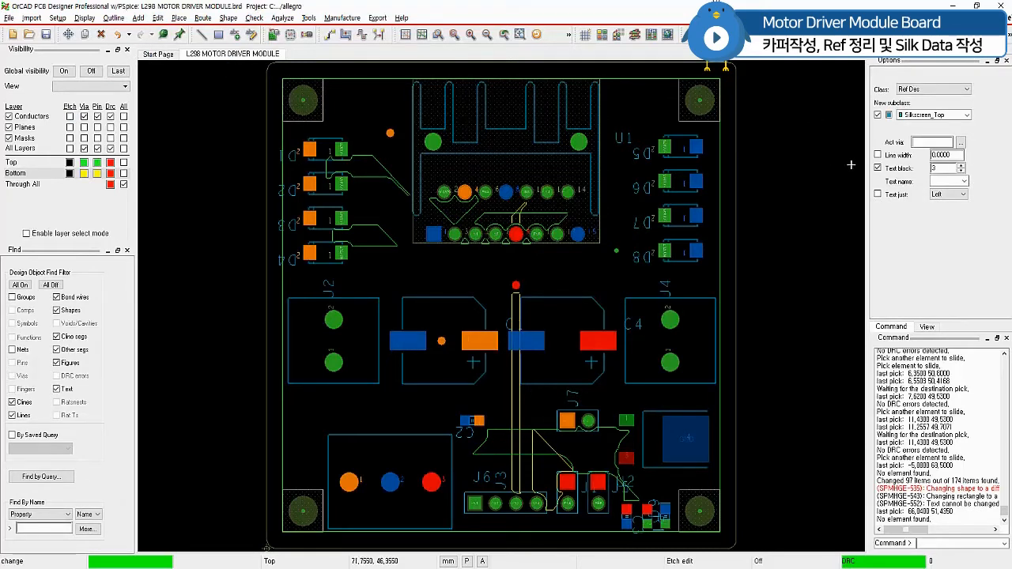
{"action": "left_click", "coordinate": [965, 90]}
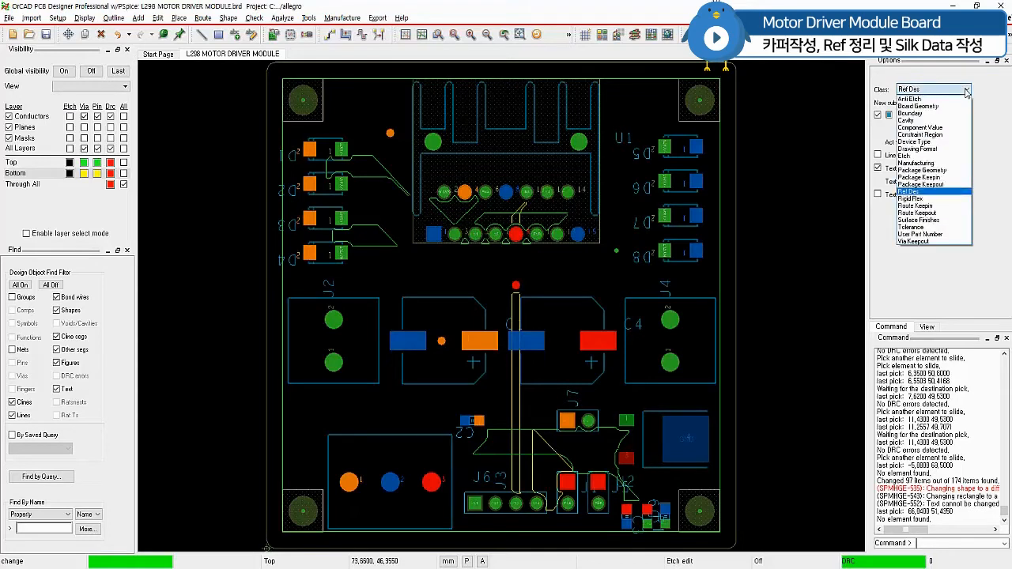
{"action": "left_click", "coordinate": [917, 192]}
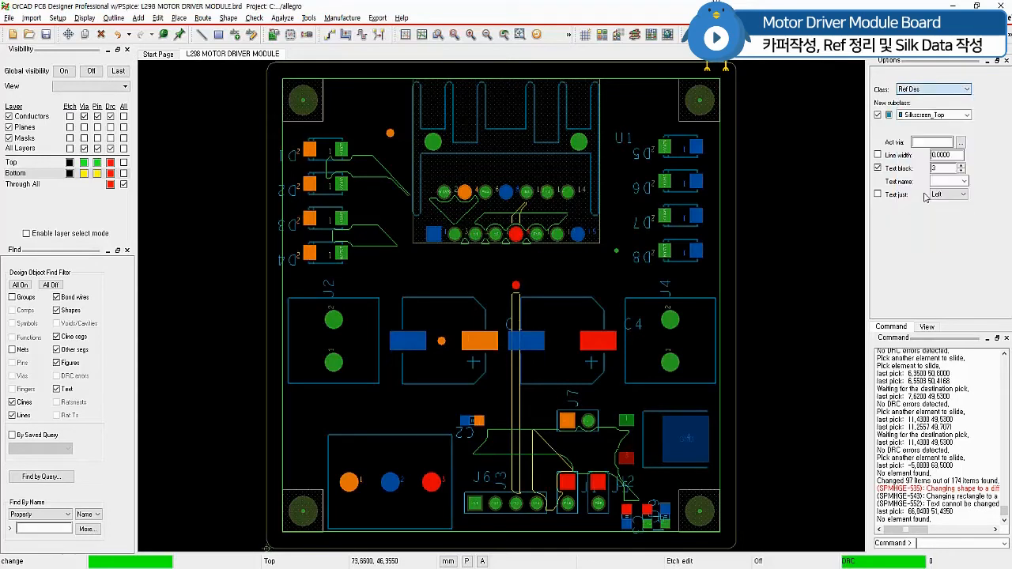
{"action": "left_click", "coordinate": [941, 118]}
{"action": "left_click", "coordinate": [929, 160]}
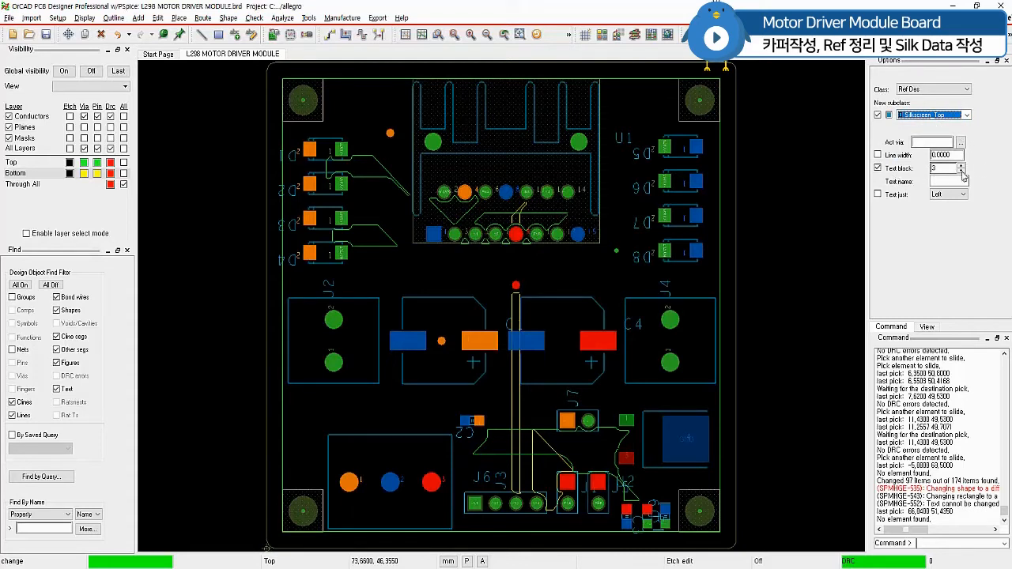
- Change the reference designators across the whole board to text block 2
{"action": "left_click", "coordinate": [961, 172]}
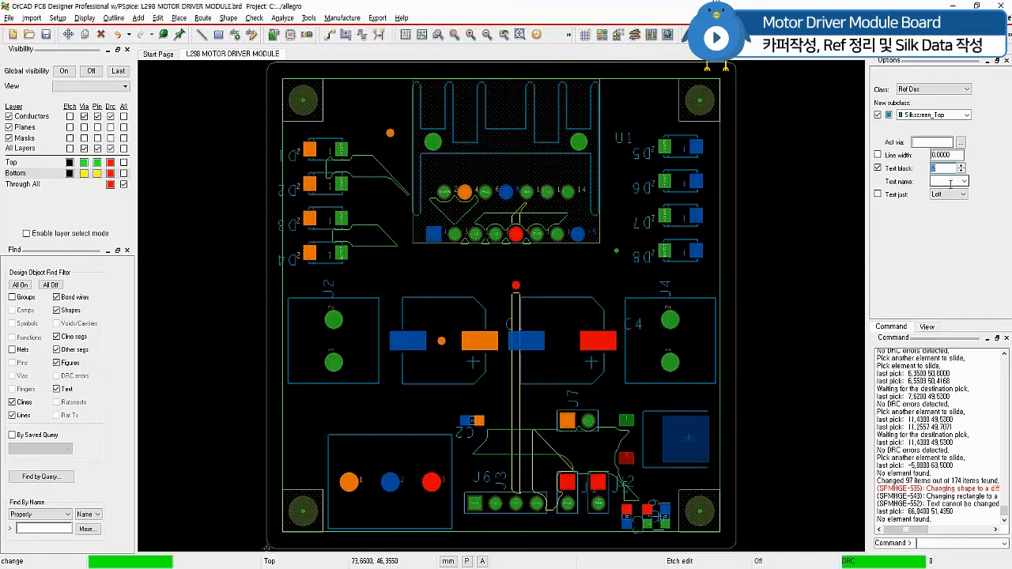
{"action": "type", "text": "2"}
{"action": "scroll", "coordinate": [657, 222], "scroll_direction": "down", "scroll_amount": 1}
{"action": "left_click_drag", "start_coordinate": [431, 109], "coordinate": [754, 437]}
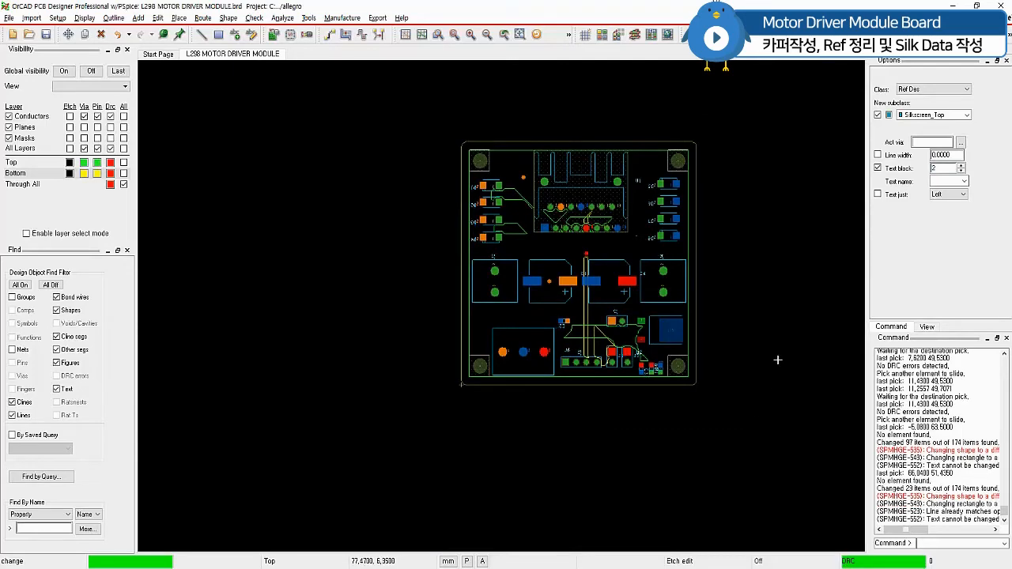
{"action": "key", "text": "F6"}
{"action": "left_click", "coordinate": [455, 35]}
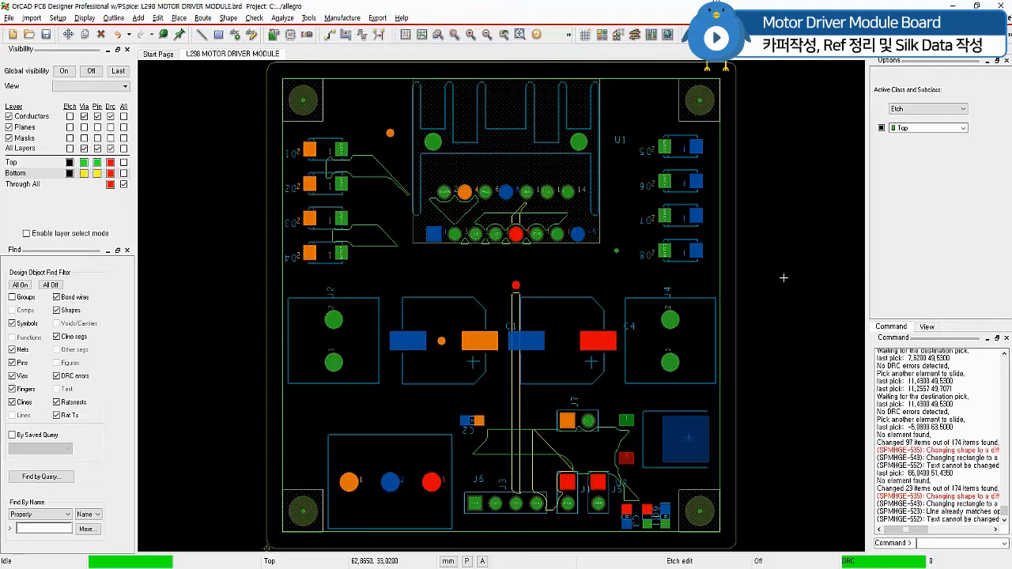
- Limit the Move command to text, rotate the D1 reference designator to 0 degrees and place it right of its diode
{"action": "left_click", "coordinate": [69, 35]}
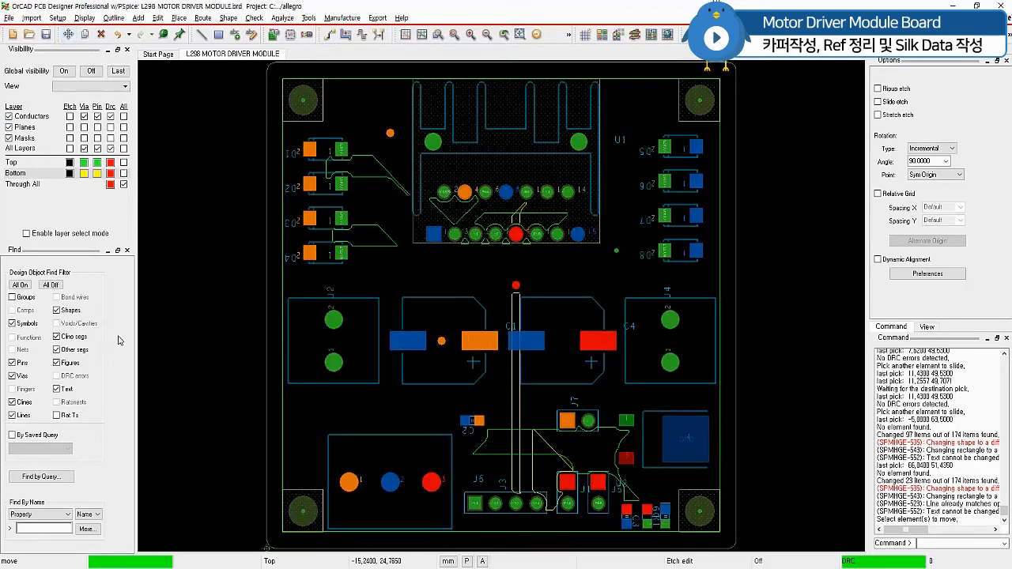
{"action": "left_click", "coordinate": [50, 284]}
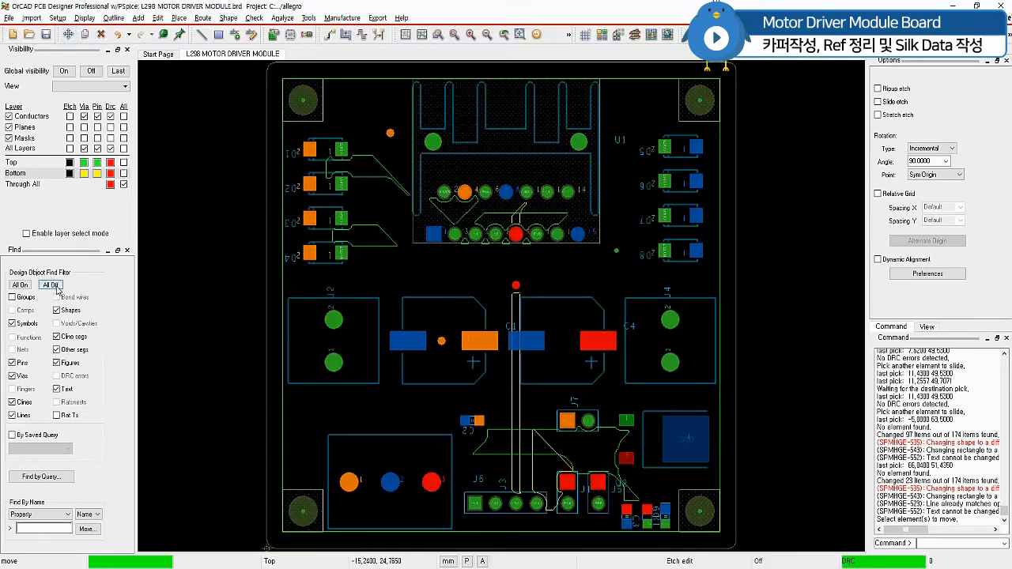
{"action": "left_click", "coordinate": [56, 389]}
{"action": "left_click", "coordinate": [289, 155]}
{"action": "right_click", "coordinate": [292, 151]}
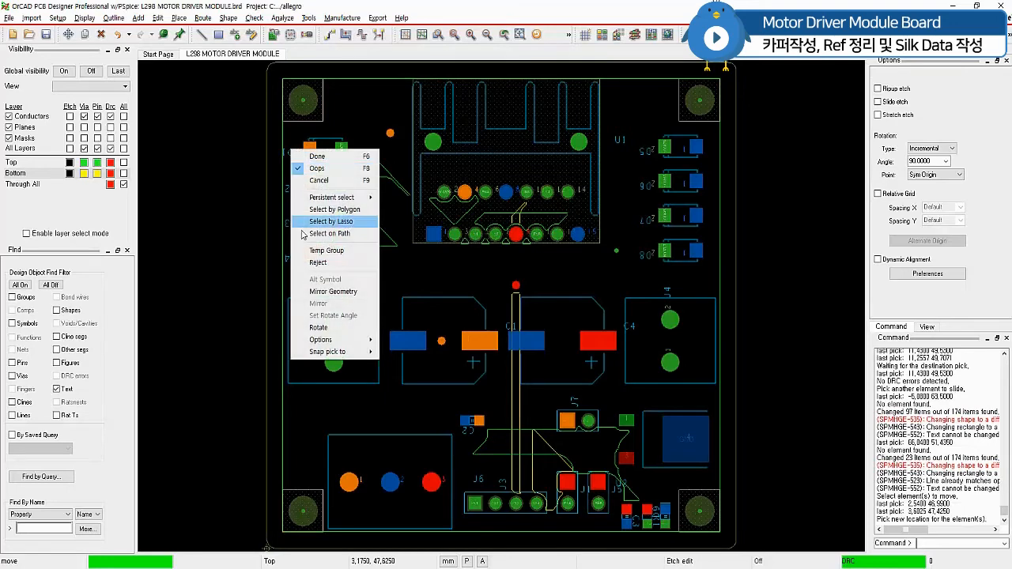
{"action": "left_click", "coordinate": [318, 328]}
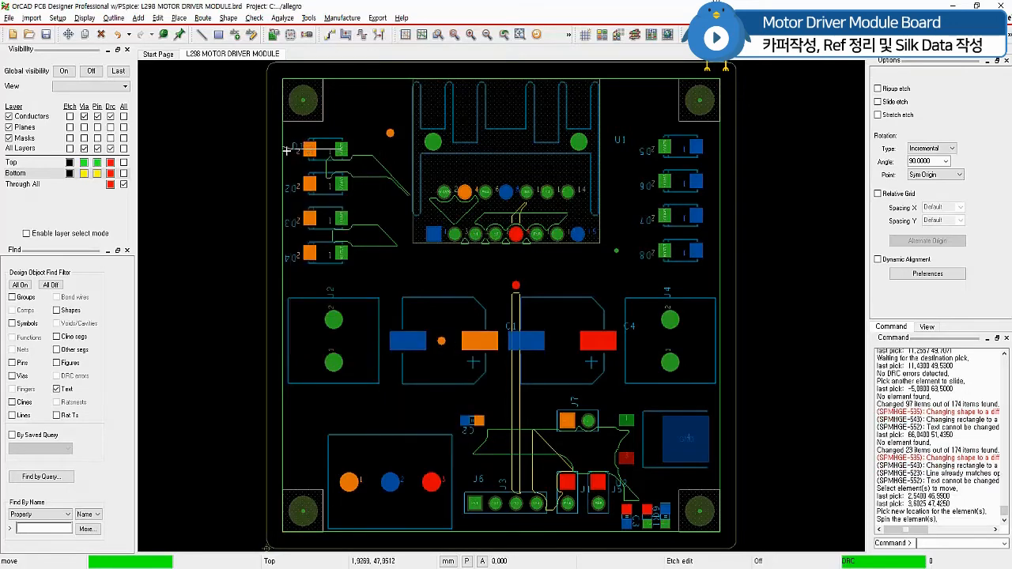
{"action": "left_click", "coordinate": [288, 151]}
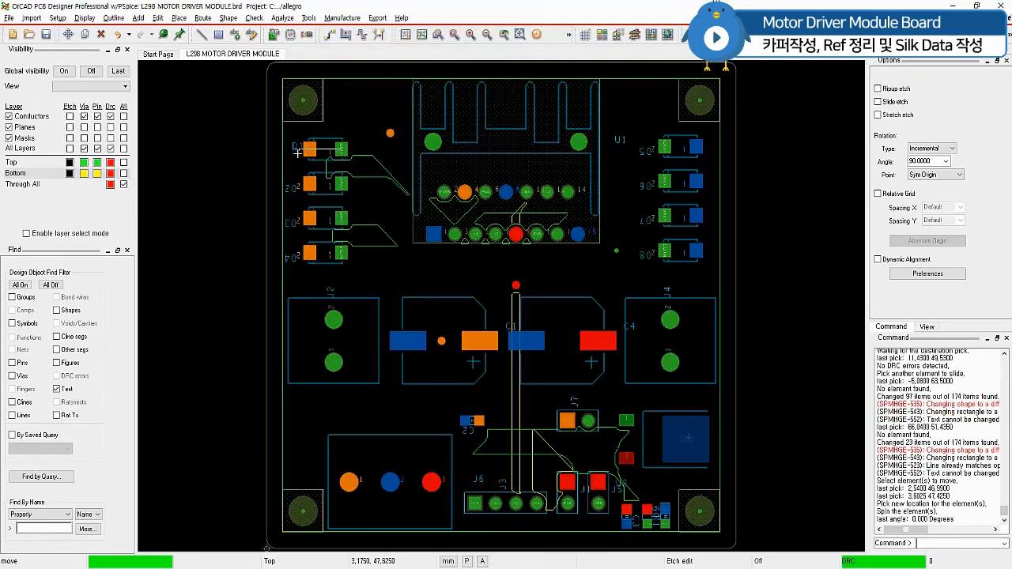
{"action": "left_click", "coordinate": [359, 155]}
- Rotate the D2 reference designator to 0 degrees and place it right of its diode, below D1
{"action": "left_click", "coordinate": [292, 190]}
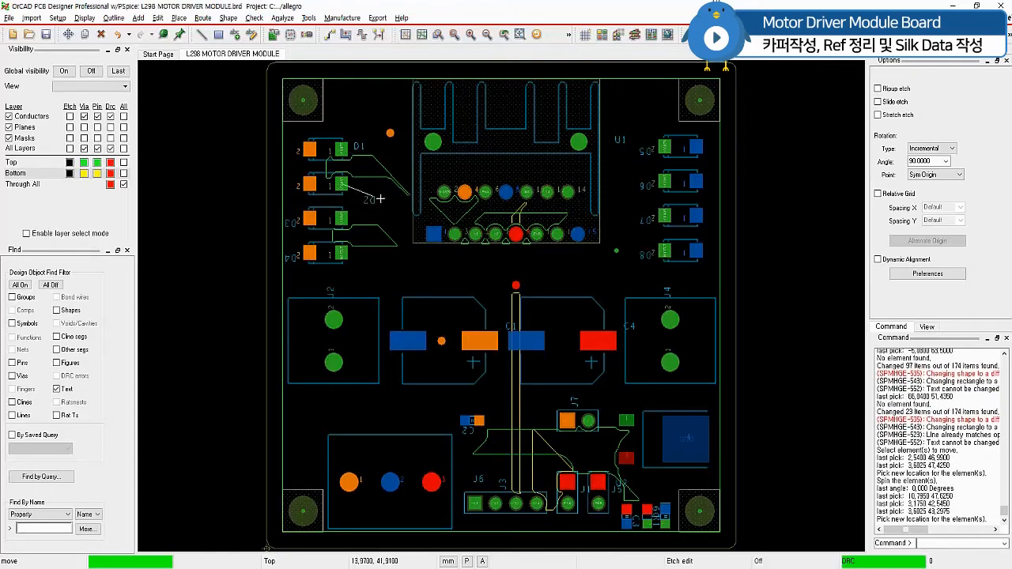
{"action": "right_click", "coordinate": [369, 188]}
{"action": "left_click", "coordinate": [399, 362]}
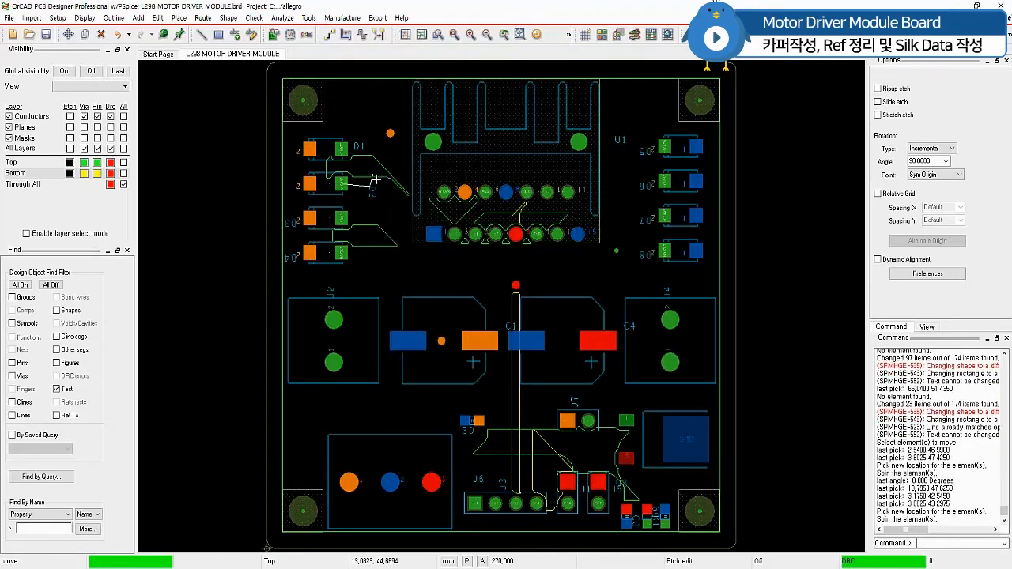
{"action": "left_click", "coordinate": [370, 193]}
{"action": "left_click", "coordinate": [357, 189]}
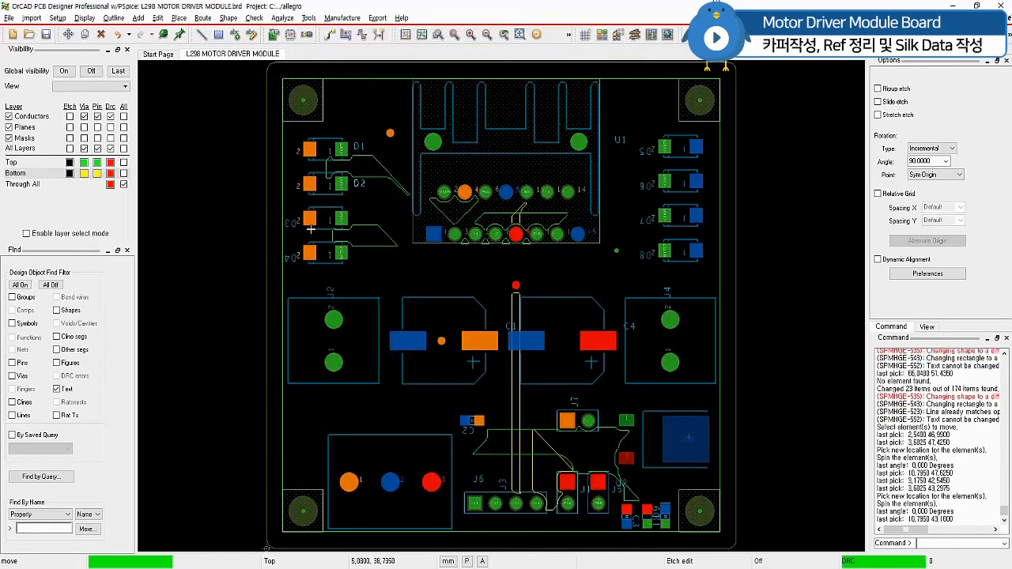
- Rotate the D3 and D4 reference designators upright and place them right of their diodes, in line with D1 and D2
{"action": "right_click", "coordinate": [367, 211]}
{"action": "left_click", "coordinate": [396, 385]}
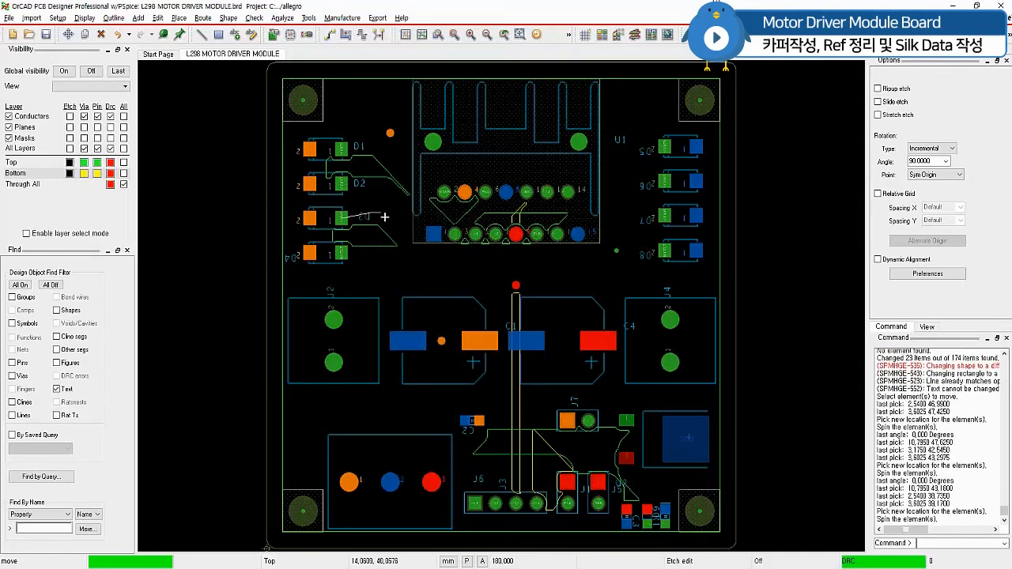
{"action": "left_click", "coordinate": [364, 220]}
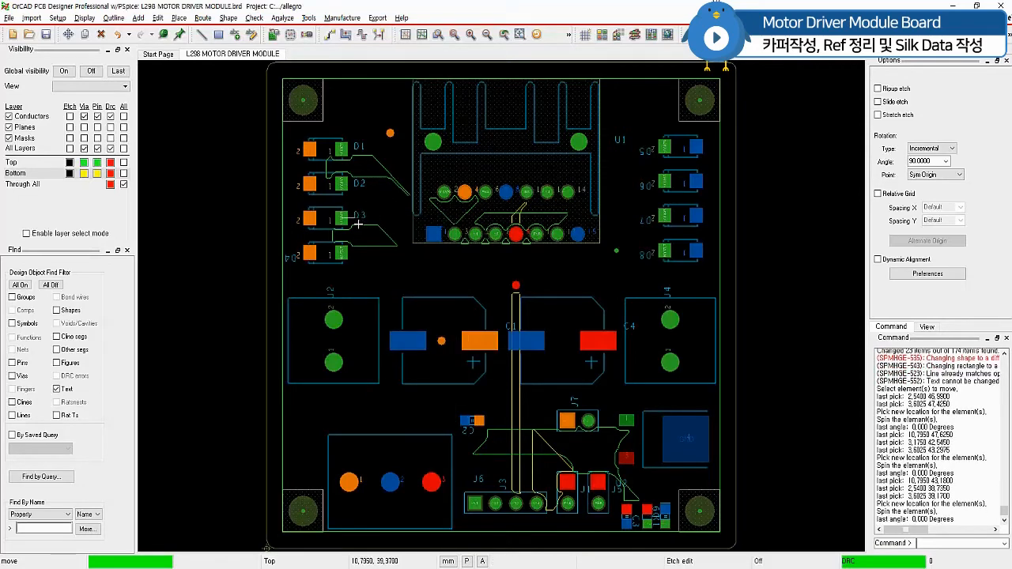
{"action": "left_click", "coordinate": [356, 224]}
{"action": "left_click", "coordinate": [293, 261]}
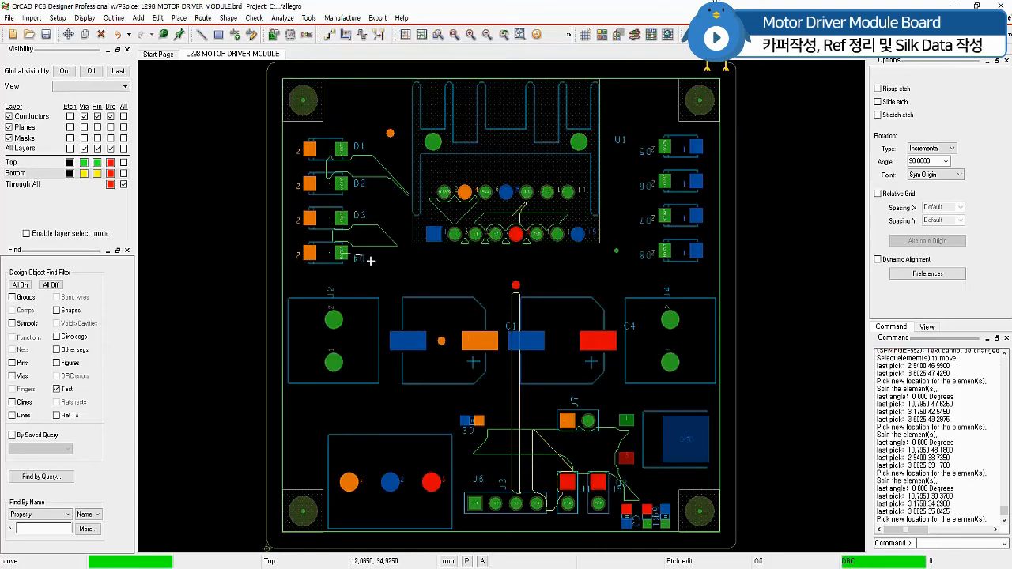
{"action": "right_click", "coordinate": [366, 253]}
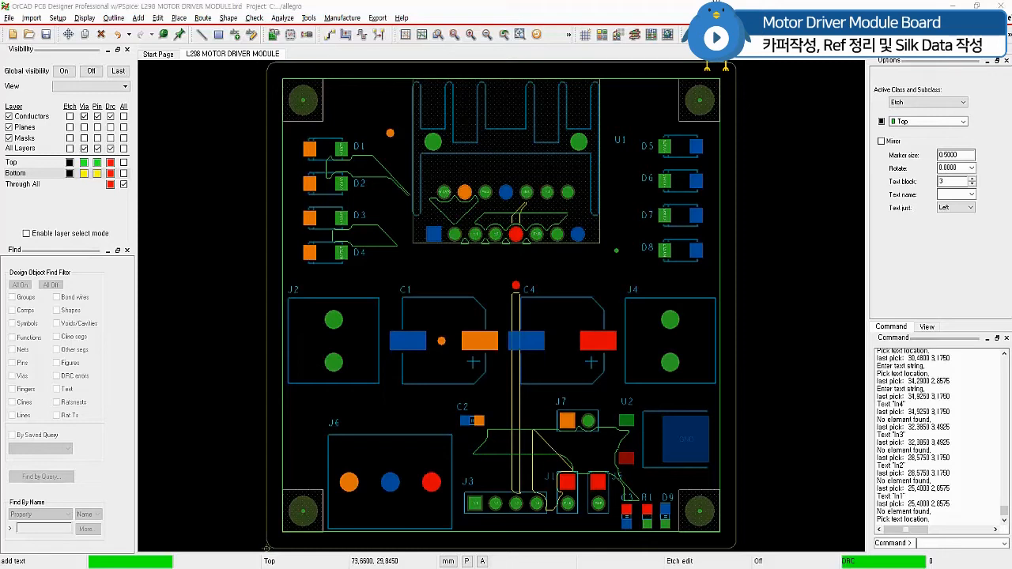
- Examine the text block sizes in the design parameters' text setup, especially the photo width of text block 23
{"action": "left_click", "coordinate": [62, 18]}
{"action": "left_click", "coordinate": [88, 47]}
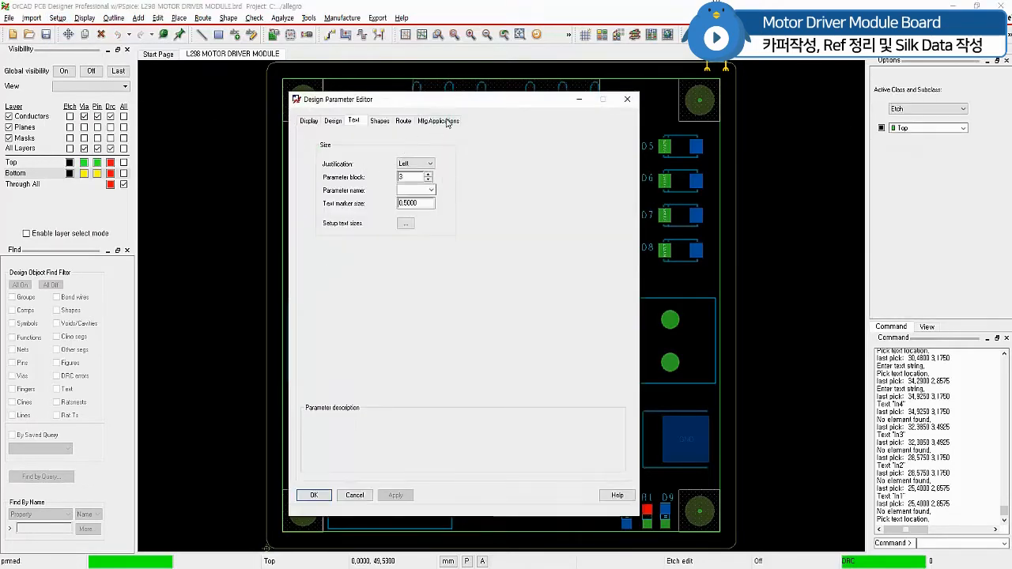
{"action": "left_click", "coordinate": [308, 124]}
{"action": "left_click", "coordinate": [355, 124]}
{"action": "left_click", "coordinate": [406, 223]}
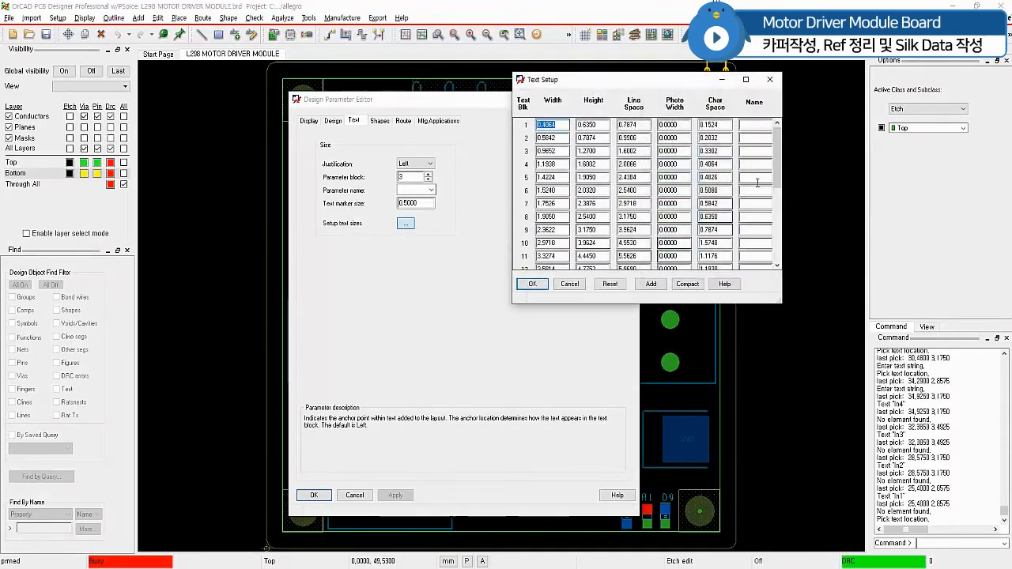
{"action": "scroll", "coordinate": [674, 252], "scroll_direction": "down", "scroll_amount": 5}
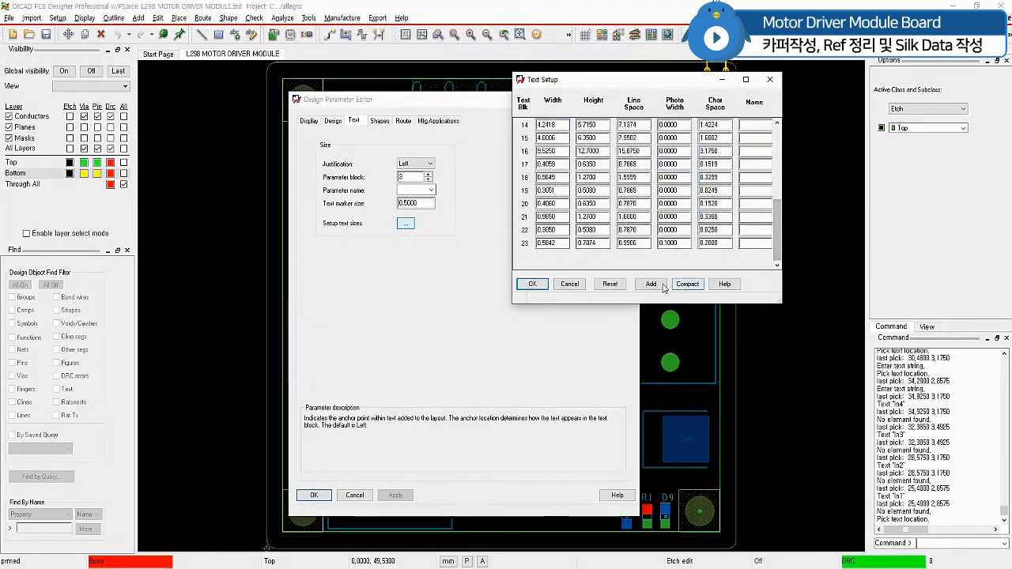
{"action": "left_click", "coordinate": [650, 286]}
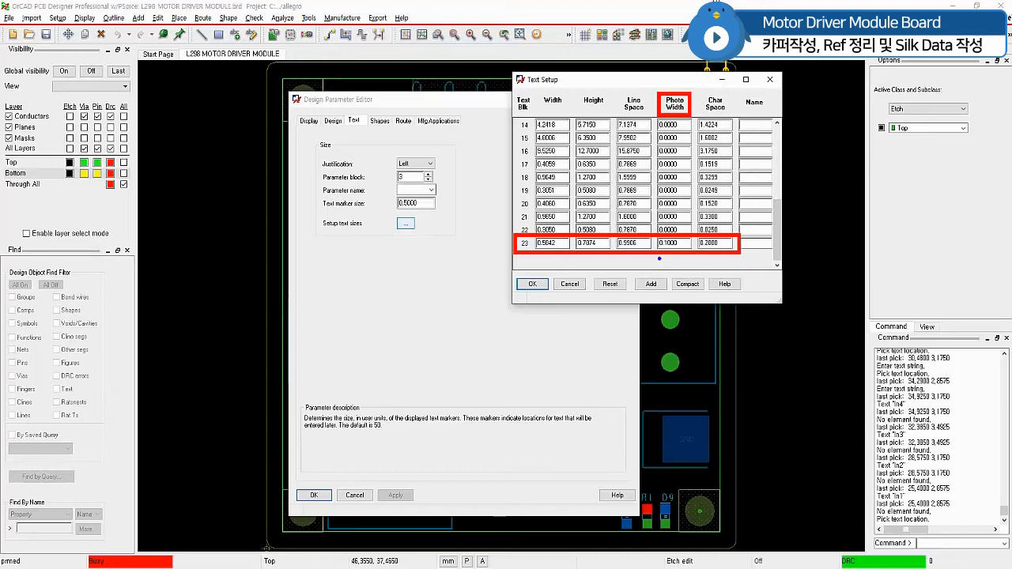
{"action": "left_click_drag", "start_coordinate": [660, 259], "coordinate": [681, 258]}
{"action": "left_click_drag", "start_coordinate": [507, 244], "coordinate": [450, 245]}
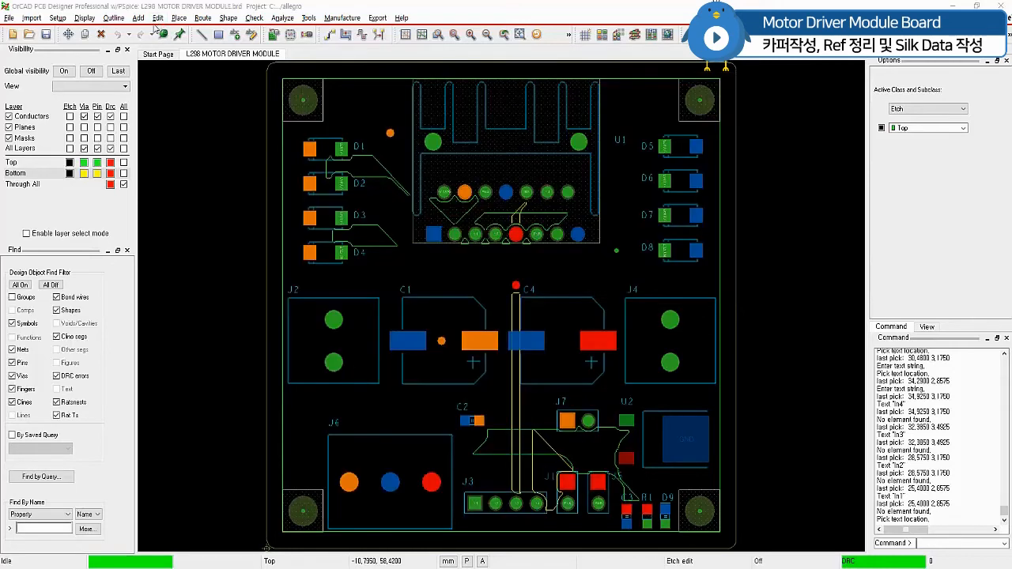
- Start adding text on the Board Geometry class, Silkscreen_Top subclass, with text block 23
{"action": "left_click", "coordinate": [138, 17]}
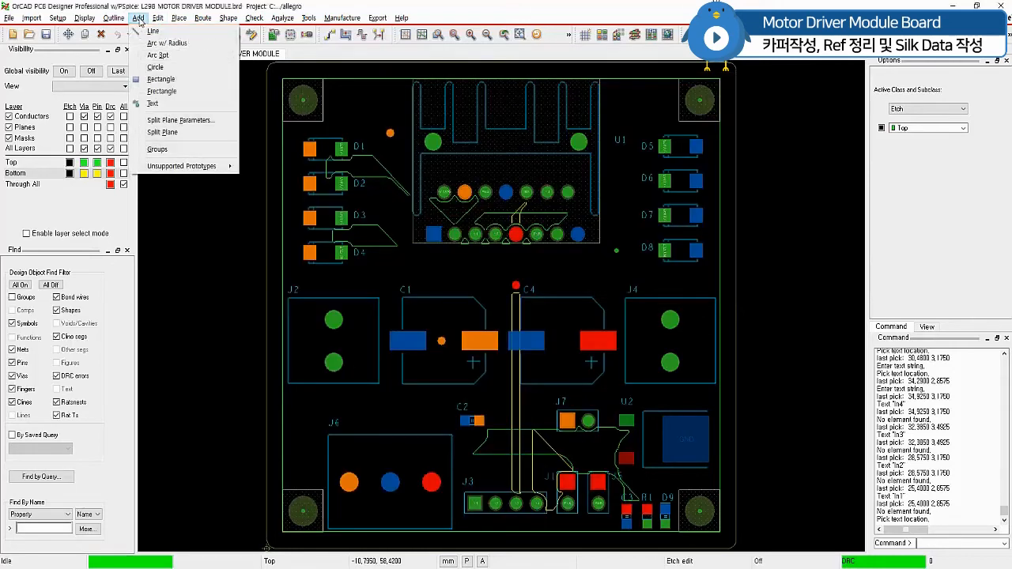
{"action": "left_click", "coordinate": [156, 103]}
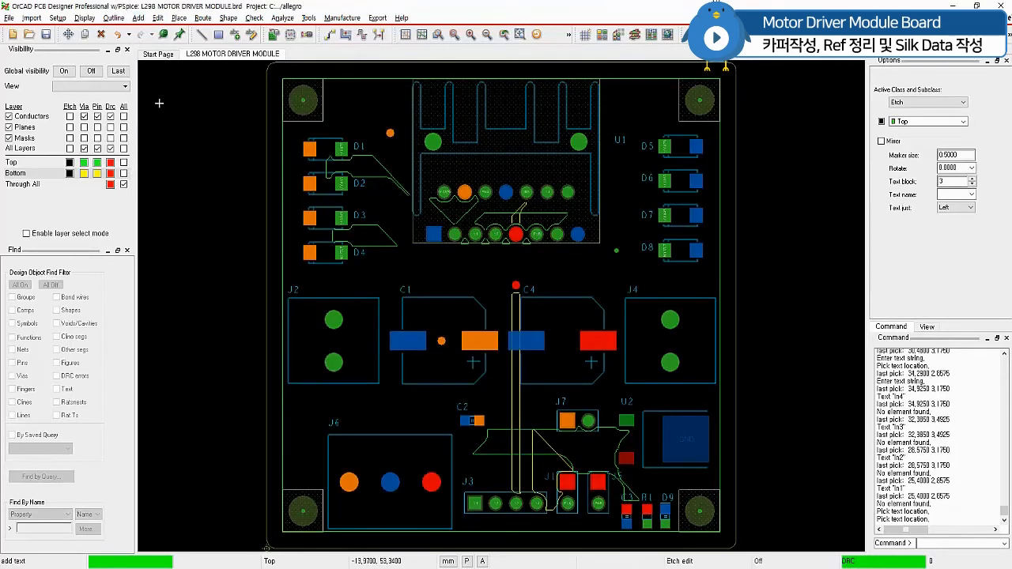
{"action": "left_click", "coordinate": [965, 103]}
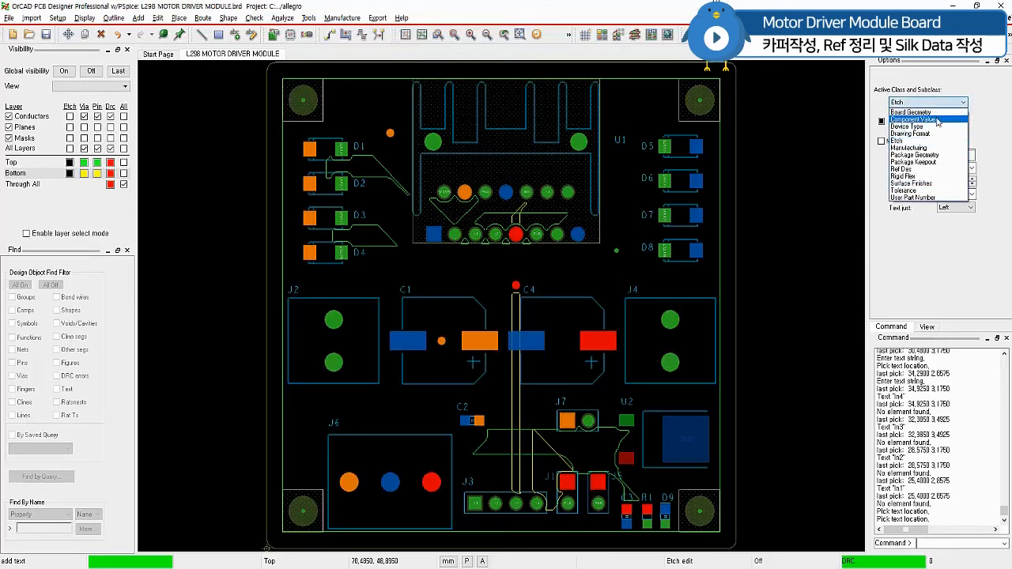
{"action": "left_click", "coordinate": [932, 112]}
{"action": "left_click", "coordinate": [964, 121]}
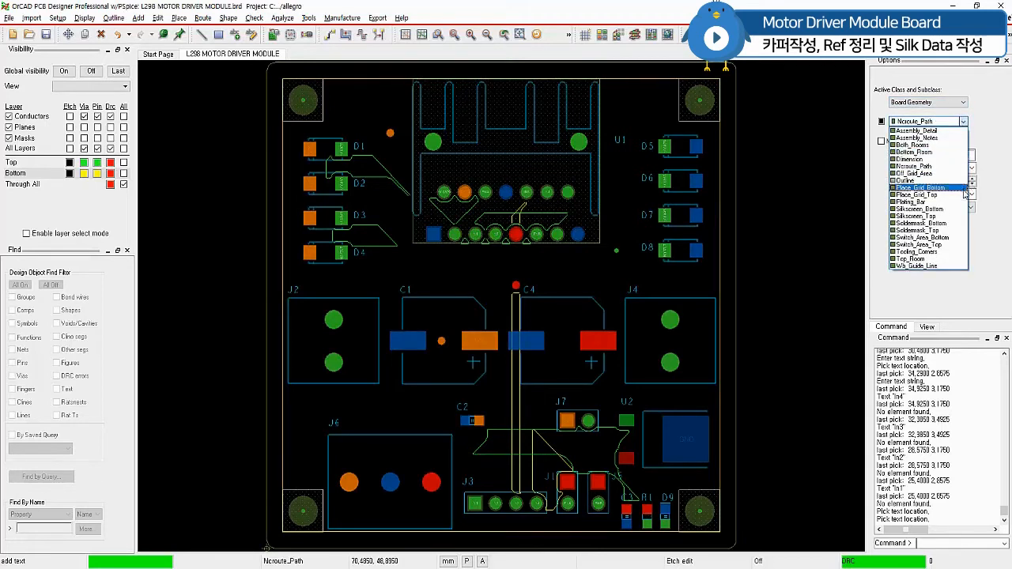
{"action": "left_click", "coordinate": [938, 216]}
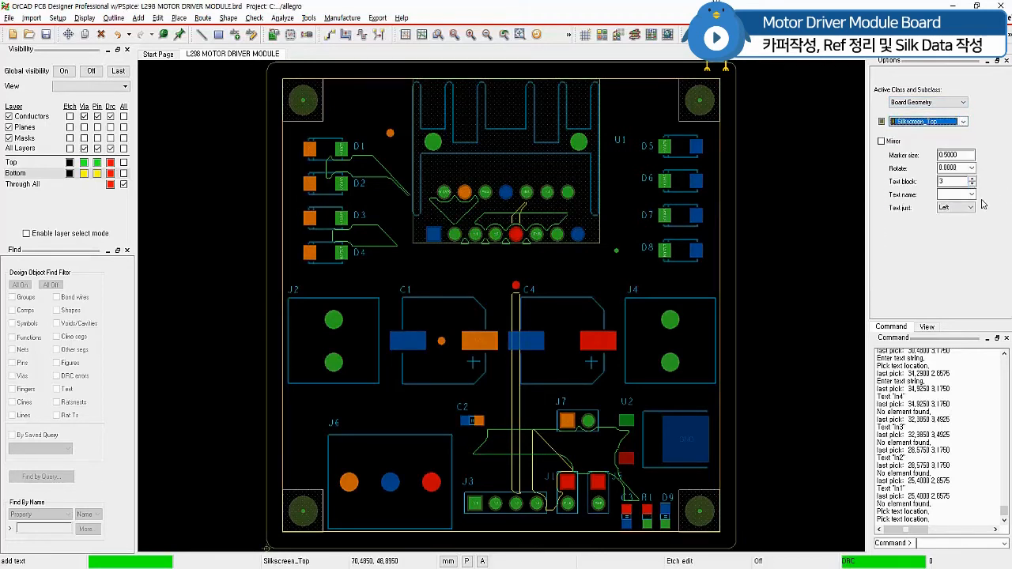
{"action": "left_click", "coordinate": [956, 184]}
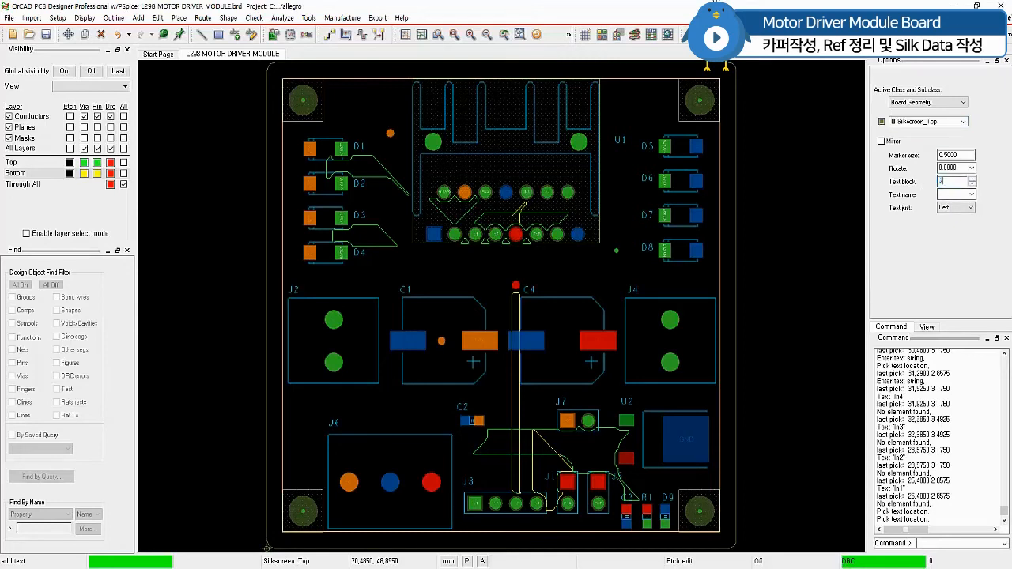
{"action": "type", "text": "23"}
{"action": "key", "text": "Tab"}
- Add the silkscreen text "IN1" below the first pin of connector J3
{"action": "scroll", "coordinate": [506, 549], "scroll_direction": "up", "scroll_amount": 2}
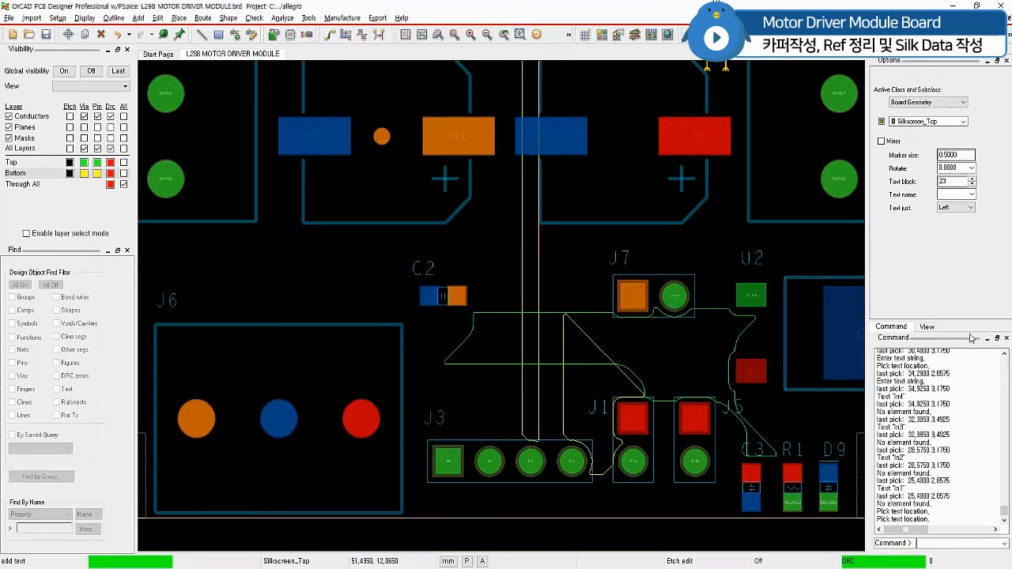
{"action": "left_click", "coordinate": [437, 504]}
{"action": "type", "text": "IN"}
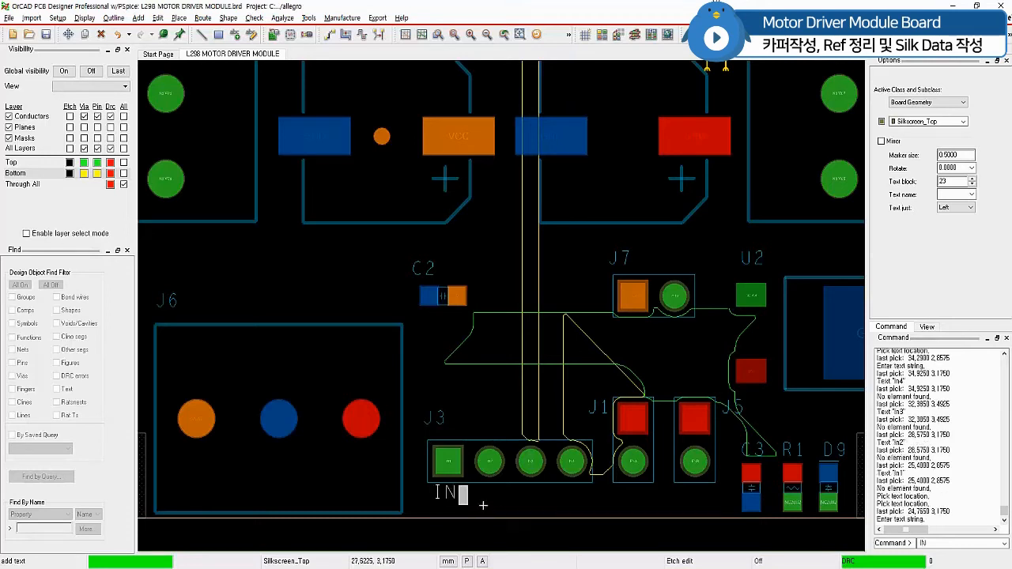
{"action": "type", "text": "1"}
{"action": "right_click", "coordinate": [498, 498]}
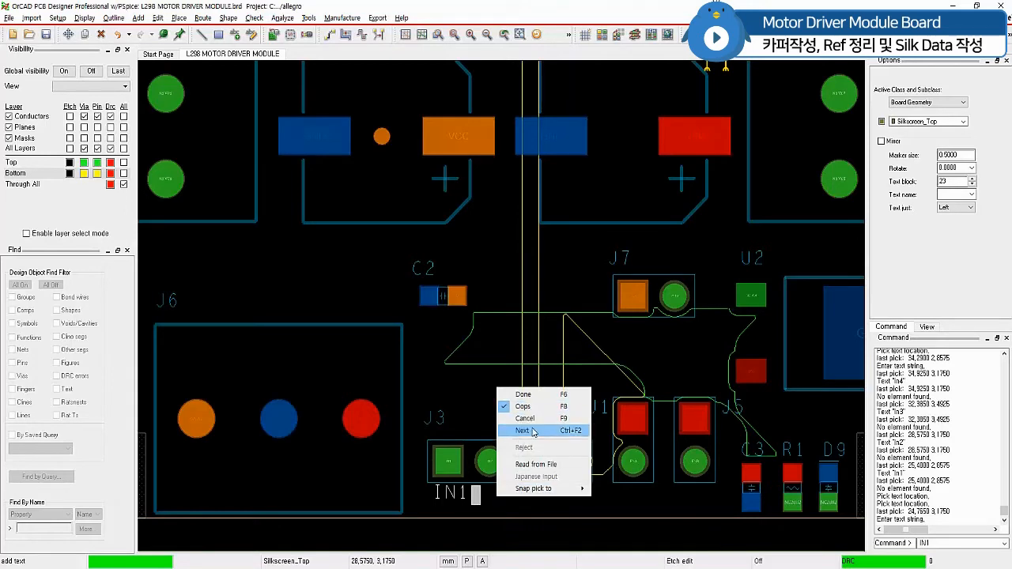
{"action": "left_click", "coordinate": [533, 431]}
- Add the silkscreen text "IN2" below the second pin of connector J3
{"action": "left_click", "coordinate": [488, 495]}
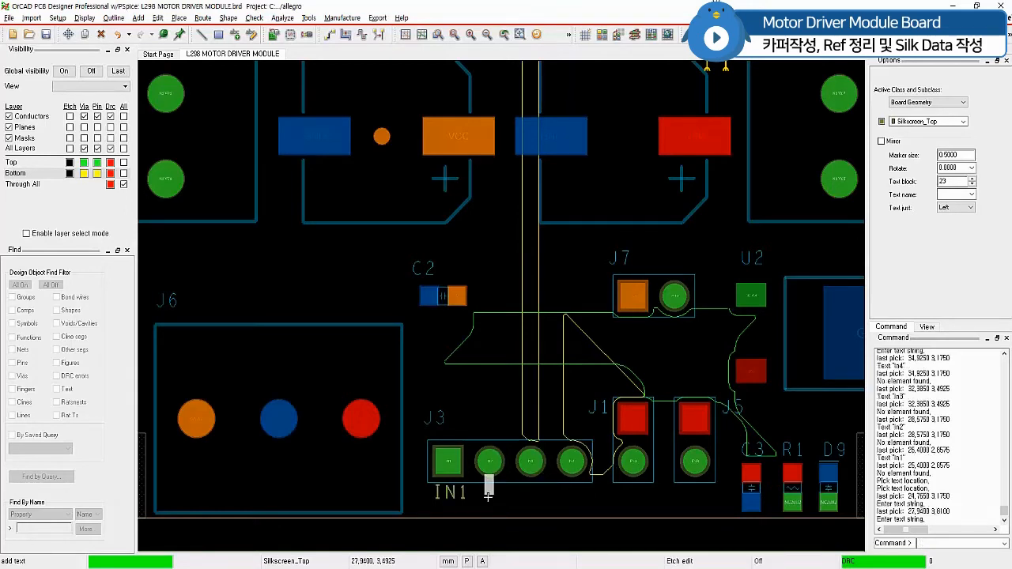
{"action": "left_click", "coordinate": [481, 496]}
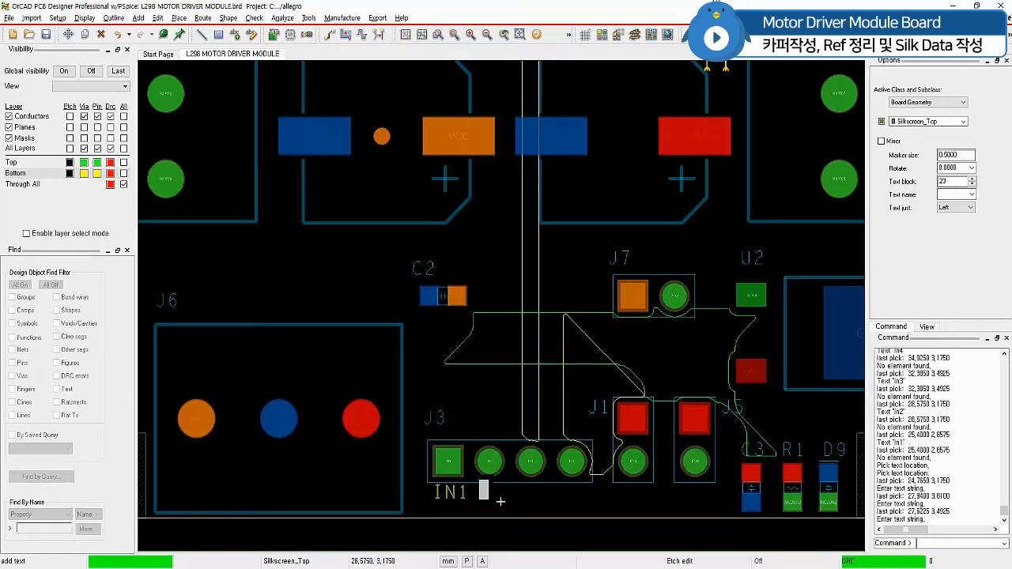
{"action": "type", "text": "IN2"}
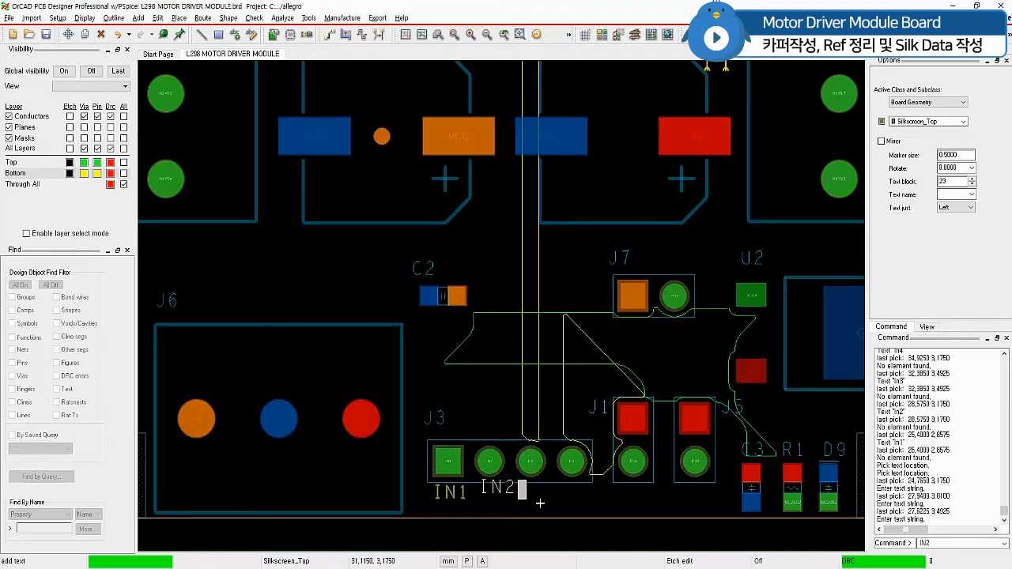
{"action": "right_click", "coordinate": [540, 503]}
{"action": "left_click", "coordinate": [572, 431]}
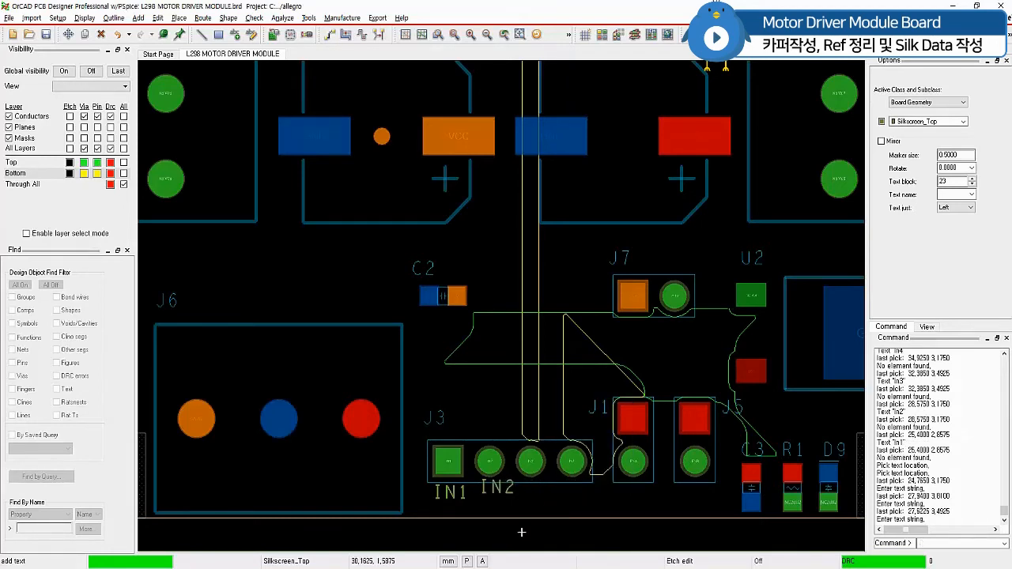
- Add the silkscreen texts "IN3" and "IN4" below the third and fourth pins of J3 and finish the text command
{"action": "left_click", "coordinate": [529, 497]}
{"action": "type", "text": "IN"}
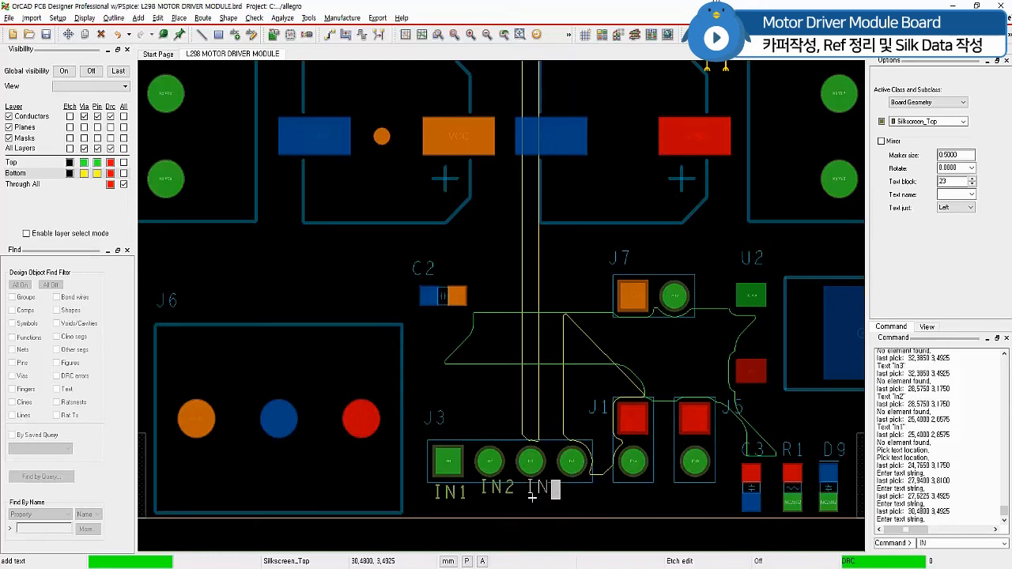
{"action": "type", "text": "3"}
{"action": "left_click", "coordinate": [577, 497]}
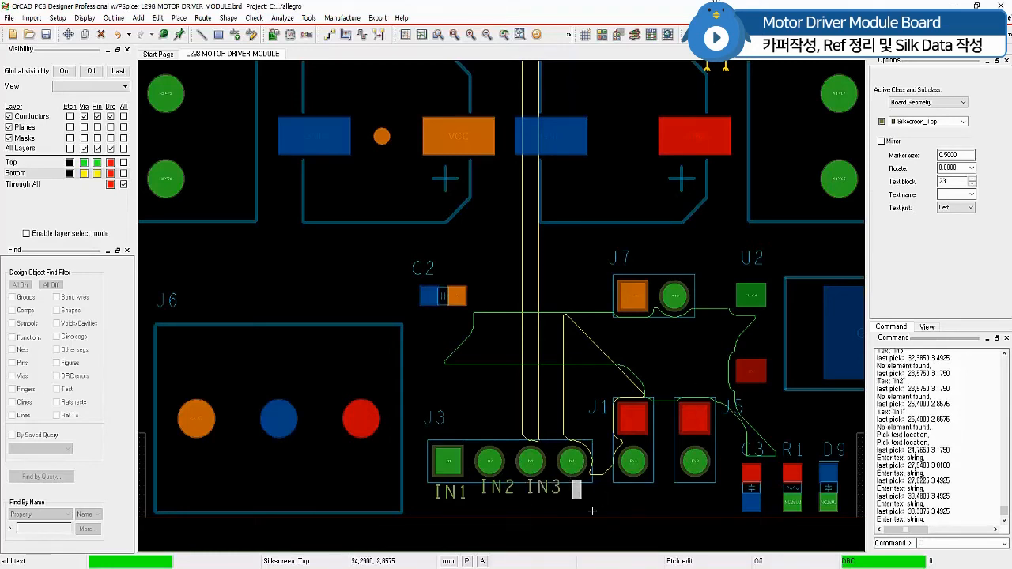
{"action": "type", "text": "IN4"}
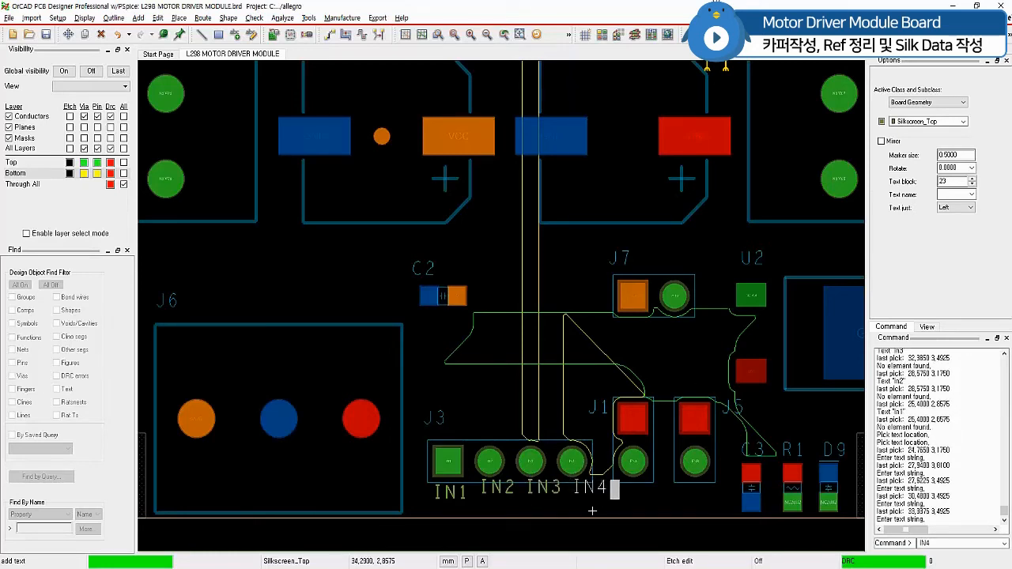
{"action": "right_click", "coordinate": [290, 264]}
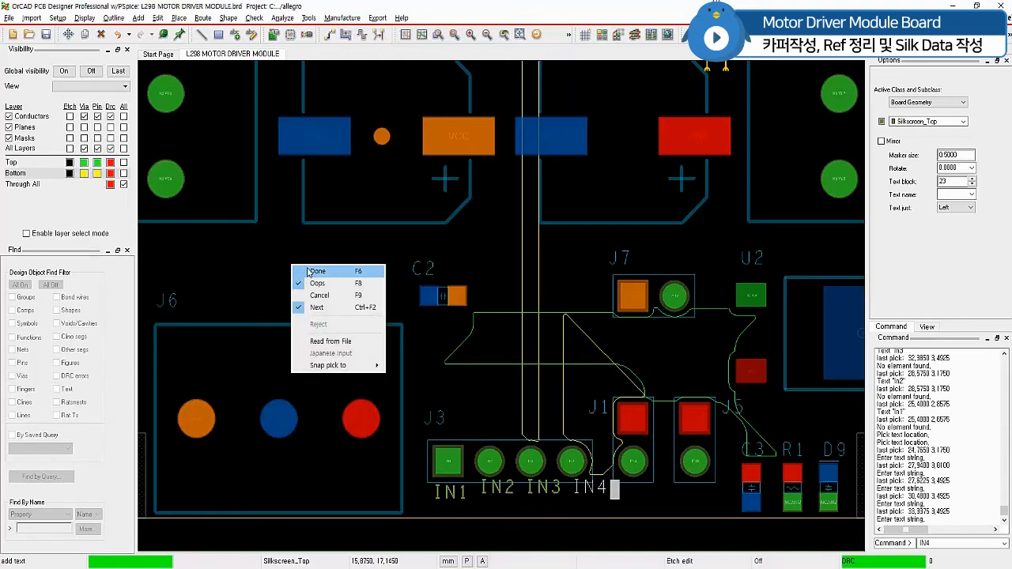
{"action": "left_click", "coordinate": [296, 272]}
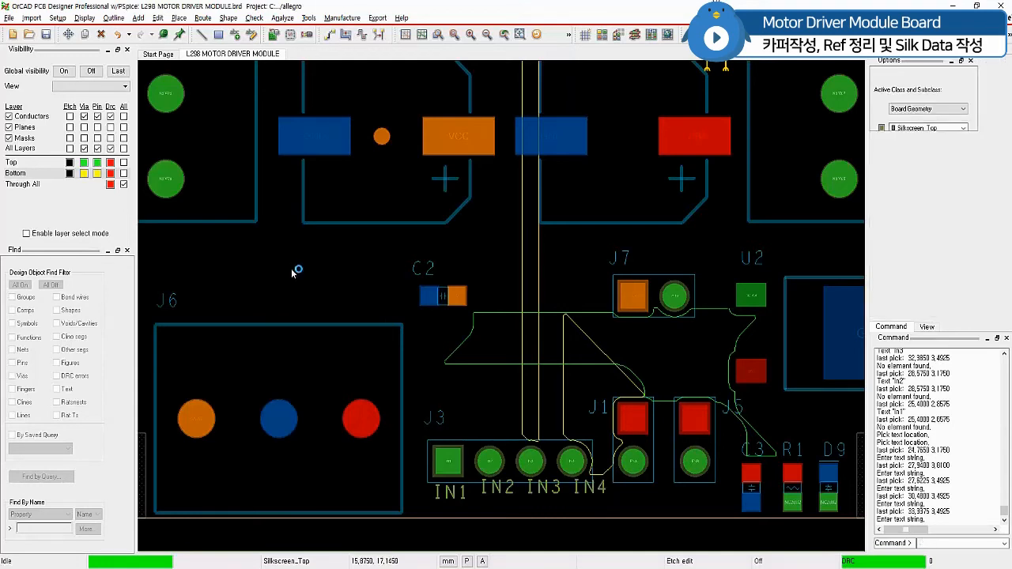
- Limit the Move command to text and shift the IN1 and IN2 labels lower, side by side under their J3 pins
{"action": "left_click", "coordinate": [68, 34]}
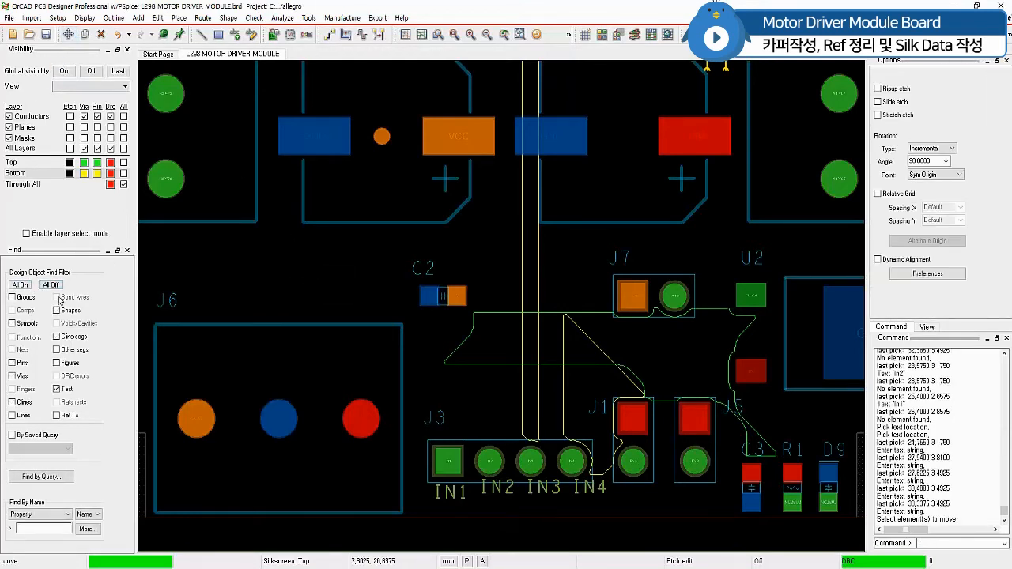
{"action": "left_click", "coordinate": [55, 287]}
{"action": "left_click", "coordinate": [57, 389]}
{"action": "left_click", "coordinate": [452, 497]}
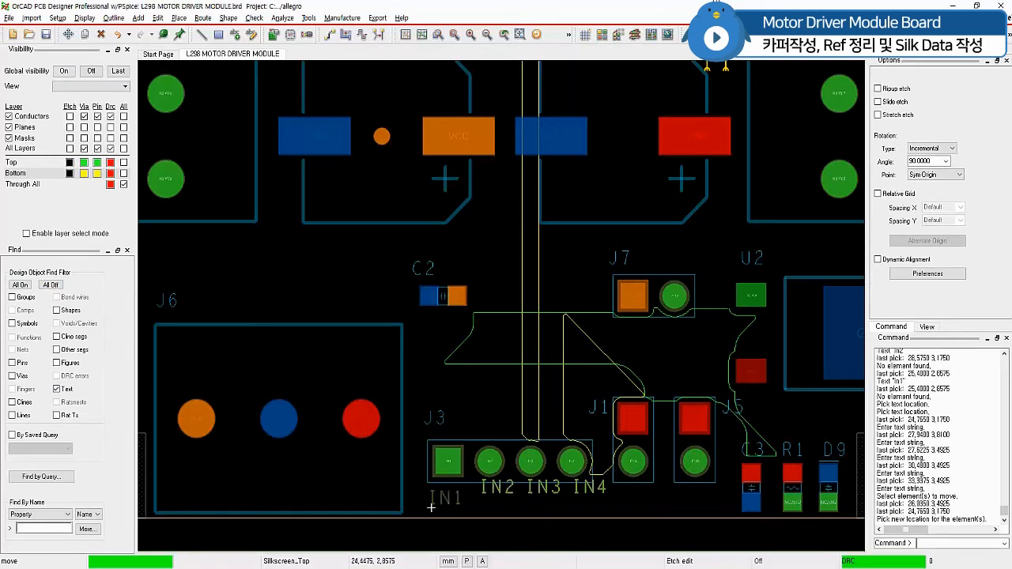
{"action": "left_click", "coordinate": [433, 513]}
{"action": "left_click", "coordinate": [475, 497]}
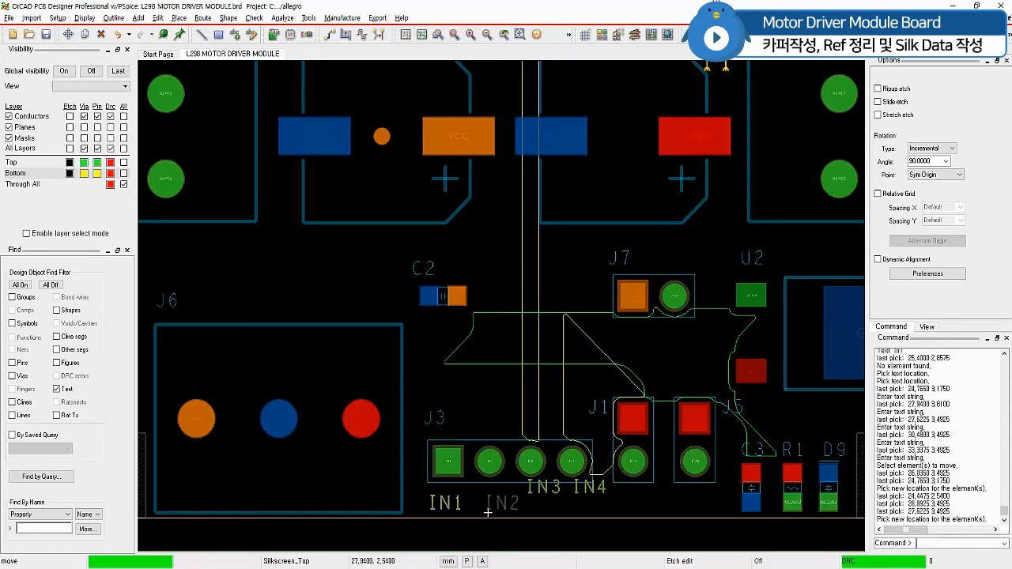
{"action": "left_click", "coordinate": [477, 512]}
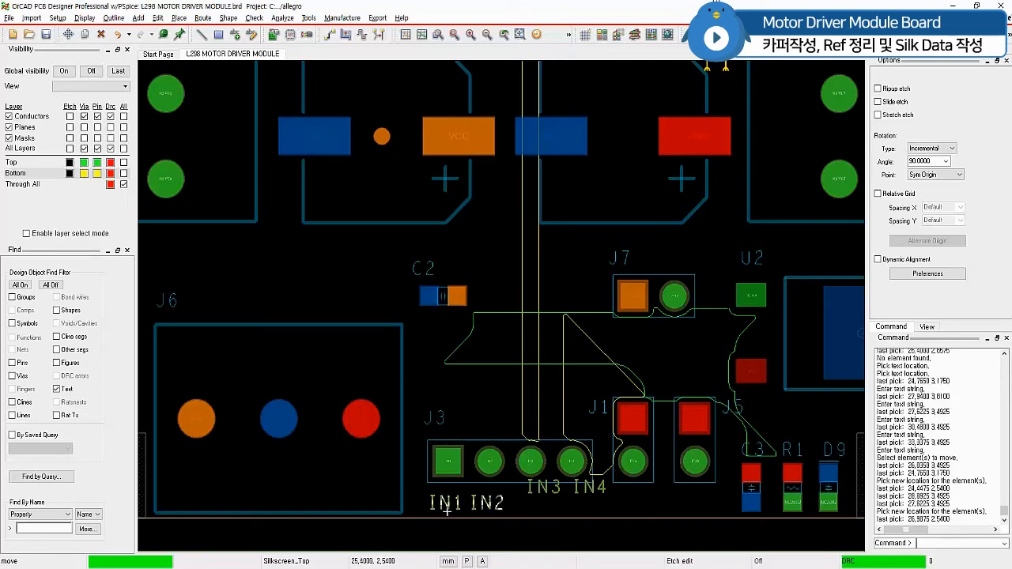
- Move the IN3 and IN4 labels down in line with IN1 and IN2, spacing them evenly under their J3 pins
{"action": "left_click", "coordinate": [546, 496]}
{"action": "left_click", "coordinate": [519, 512]}
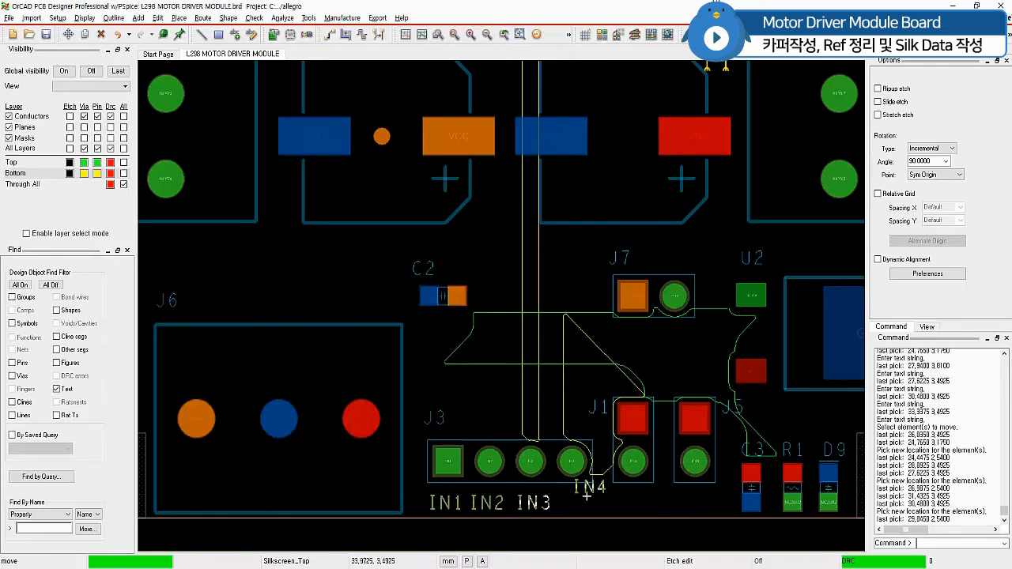
{"action": "left_click", "coordinate": [588, 496]}
{"action": "left_click", "coordinate": [562, 513]}
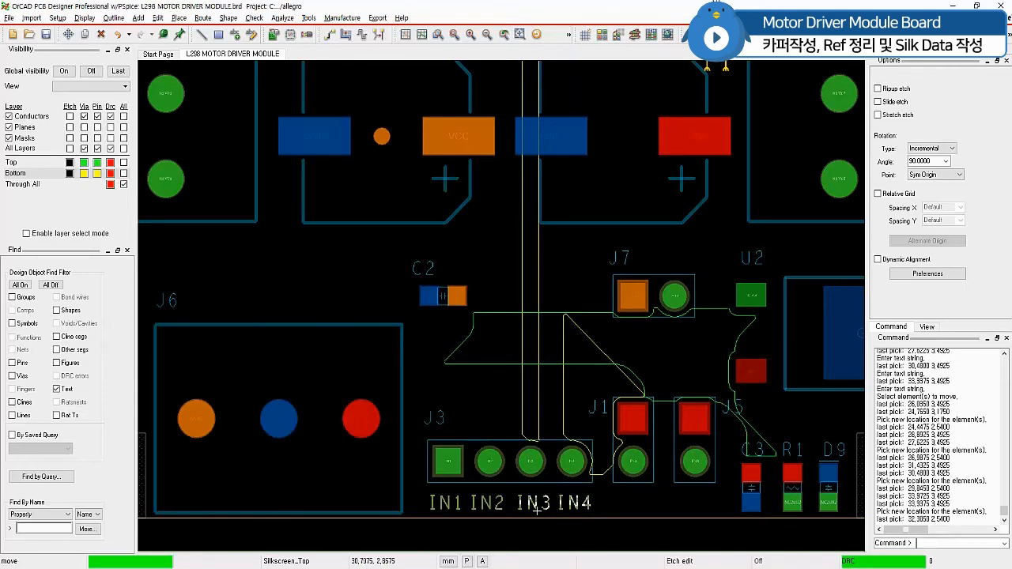
{"action": "left_click", "coordinate": [533, 512]}
{"action": "left_click", "coordinate": [511, 517]}
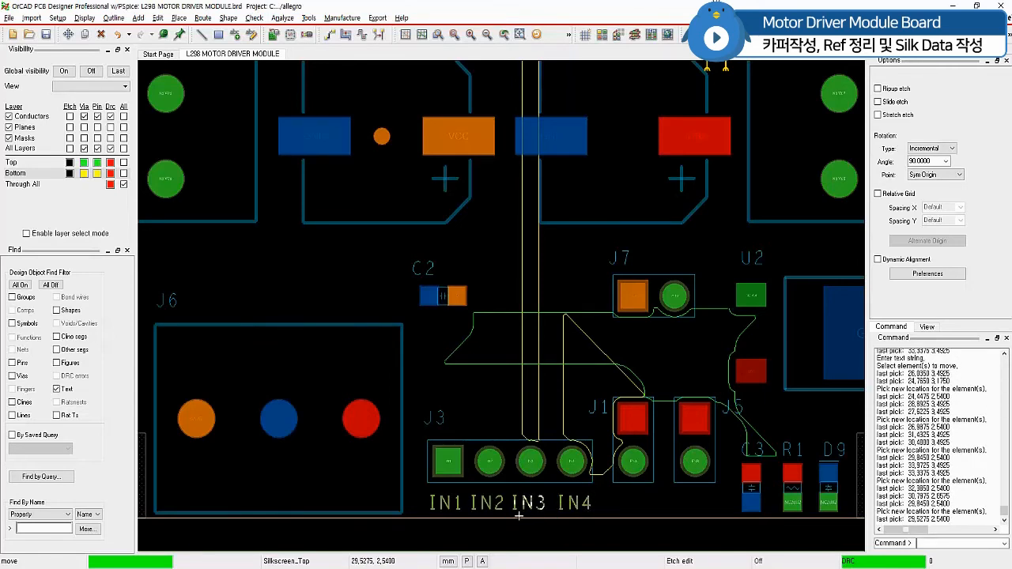
{"action": "left_click", "coordinate": [582, 516]}
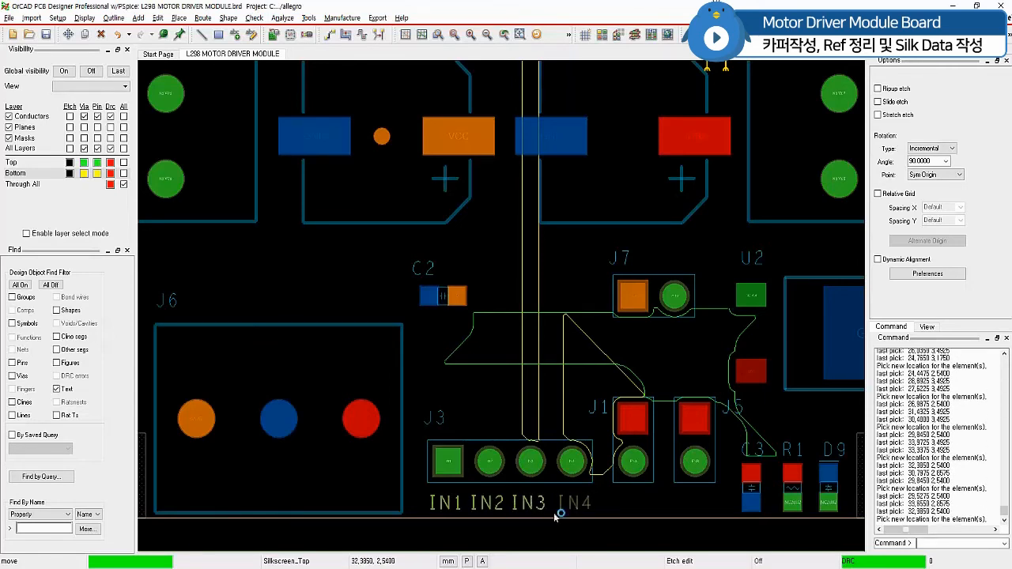
{"action": "left_click", "coordinate": [561, 513]}
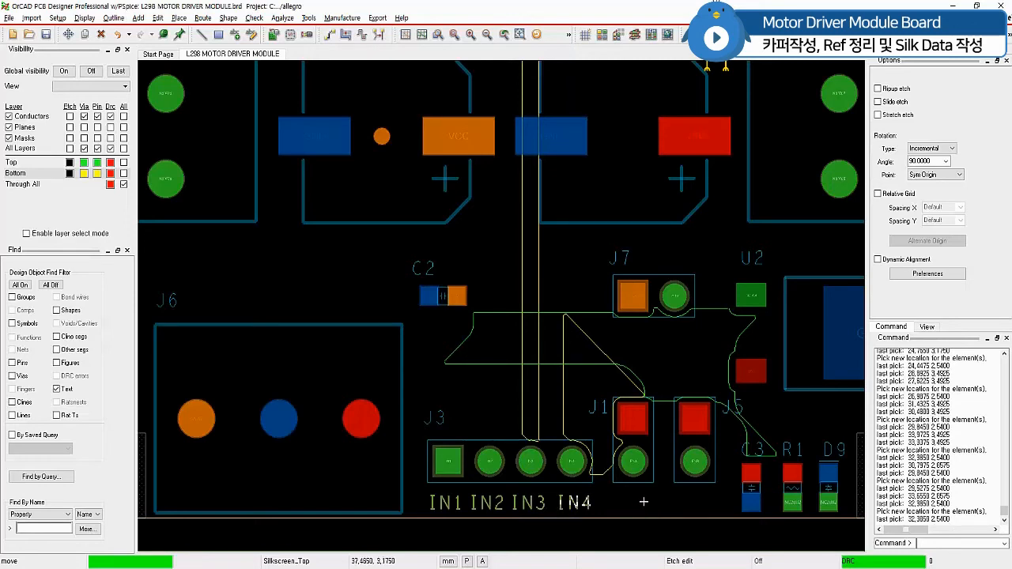
{"action": "key", "text": "F6"}
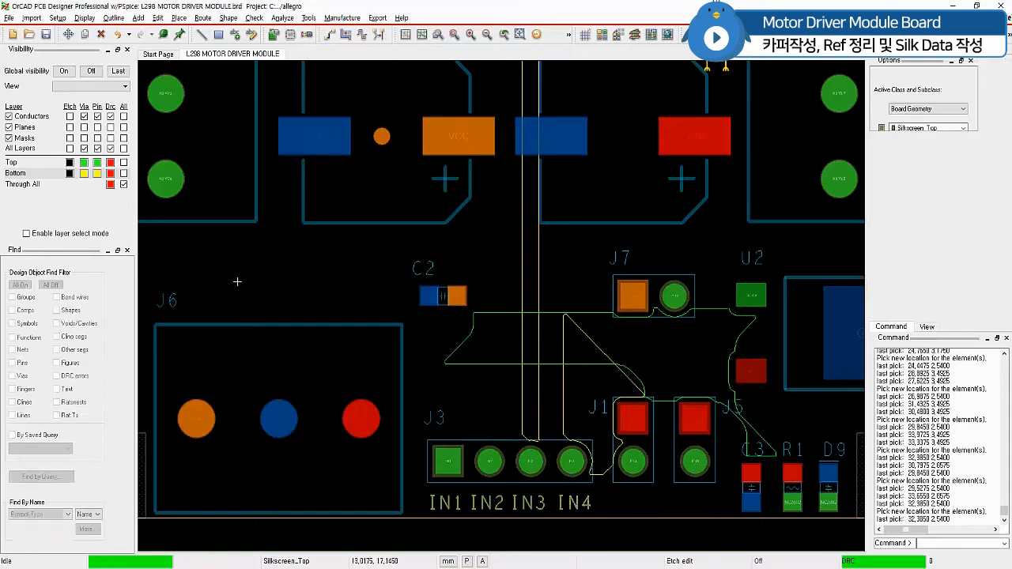
- Add the silkscreen text "ENA" below header J1, using text block 23 on Silkscreen_Top
{"action": "left_click", "coordinate": [142, 19]}
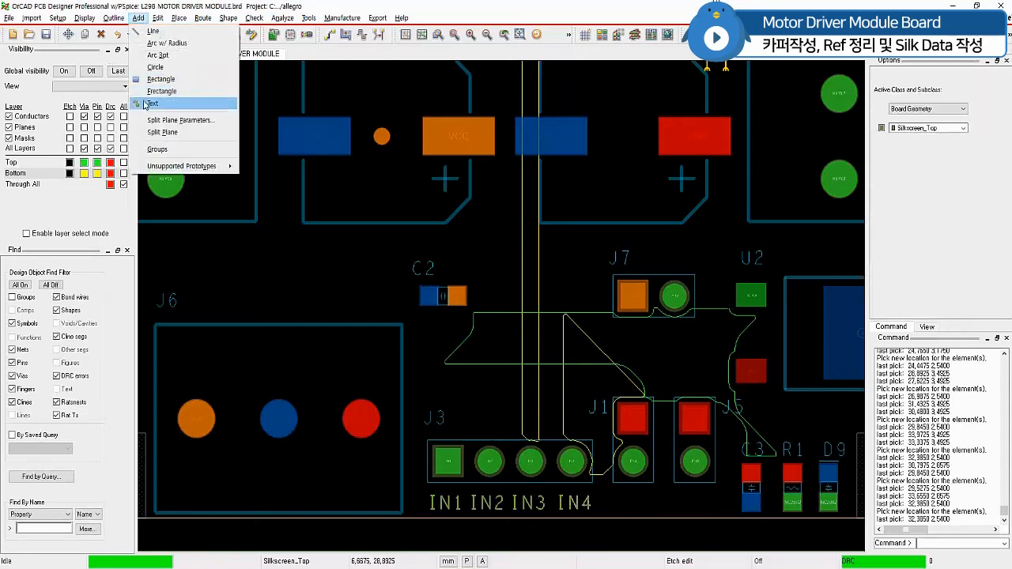
{"action": "left_click", "coordinate": [162, 103]}
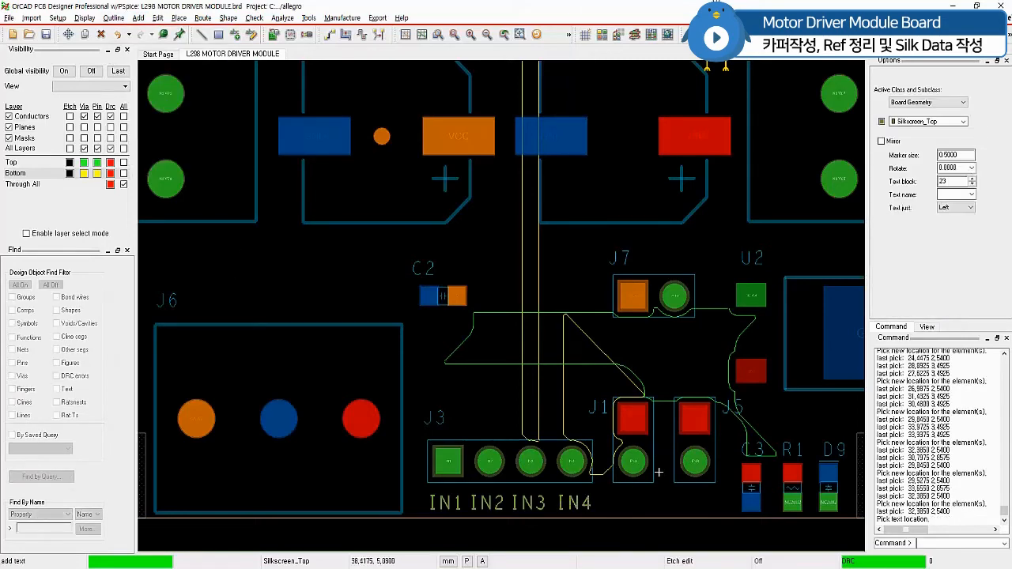
{"action": "left_click", "coordinate": [617, 507]}
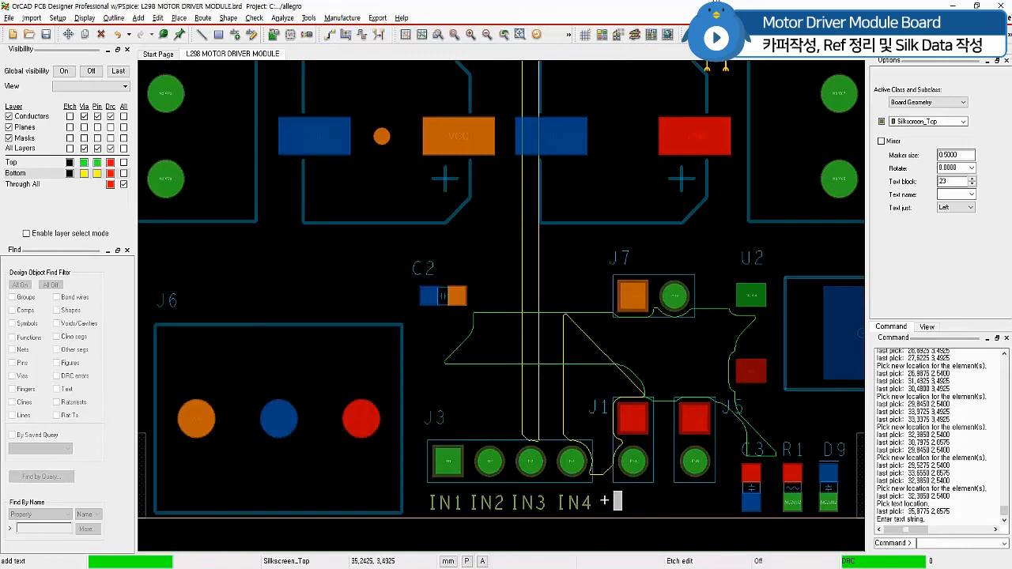
{"action": "type", "text": "ENA"}
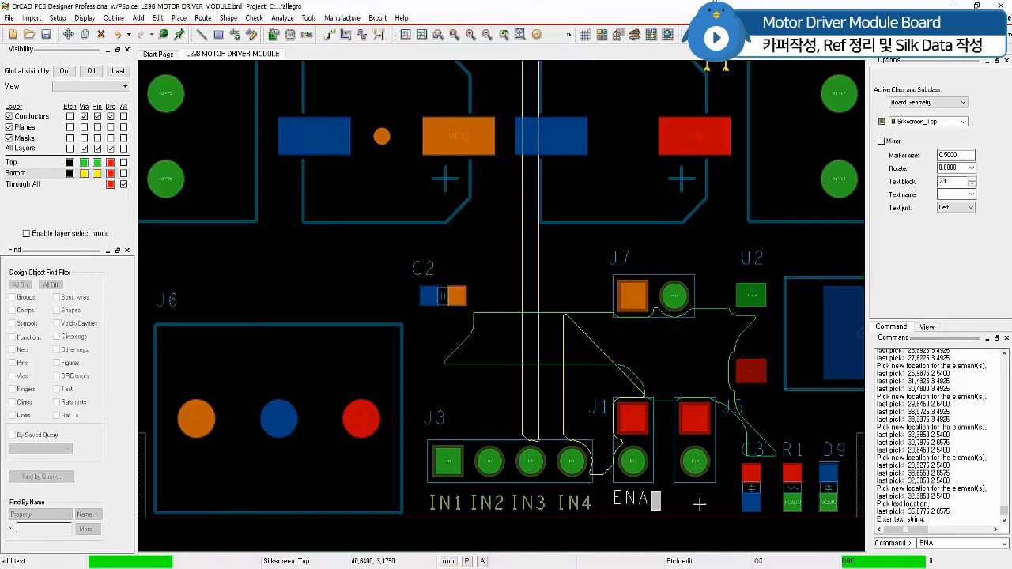
{"action": "right_click", "coordinate": [691, 498]}
{"action": "left_click", "coordinate": [713, 429]}
- Add the silkscreen text "ENB" below header J5 and finish the text command
{"action": "left_click", "coordinate": [685, 507]}
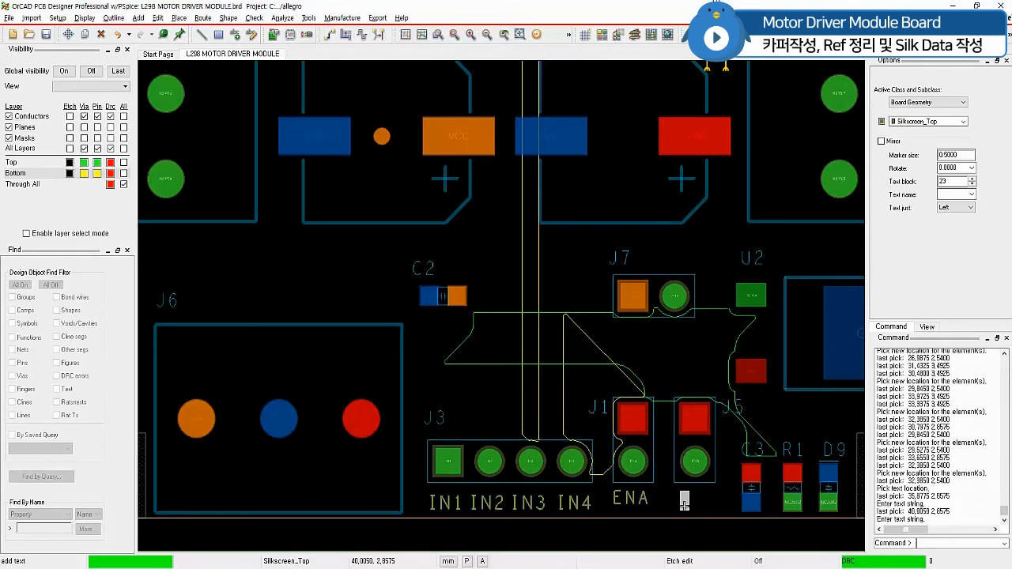
{"action": "type", "text": "ENB"}
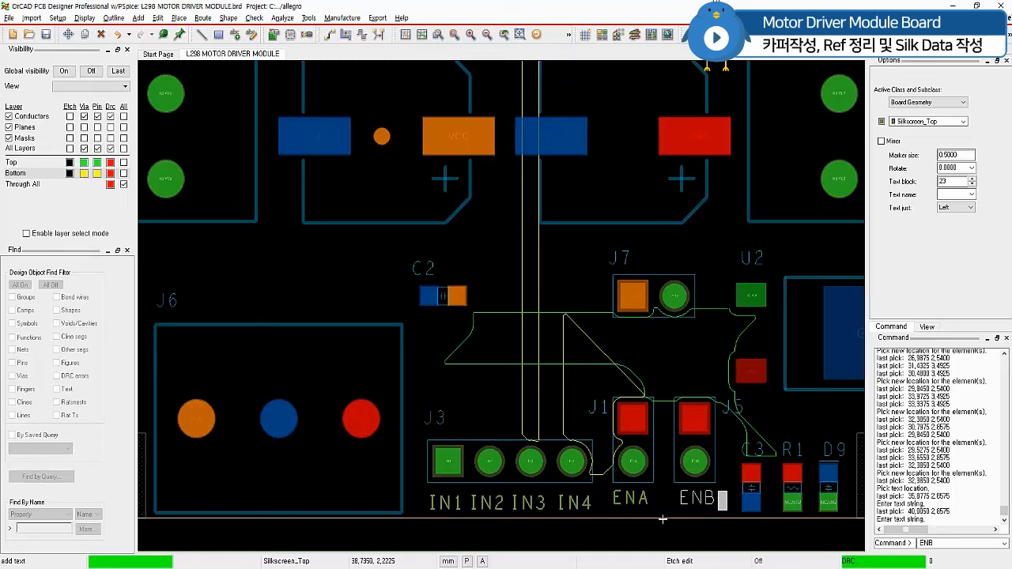
{"action": "right_click", "coordinate": [637, 362]}
{"action": "left_click", "coordinate": [671, 366]}
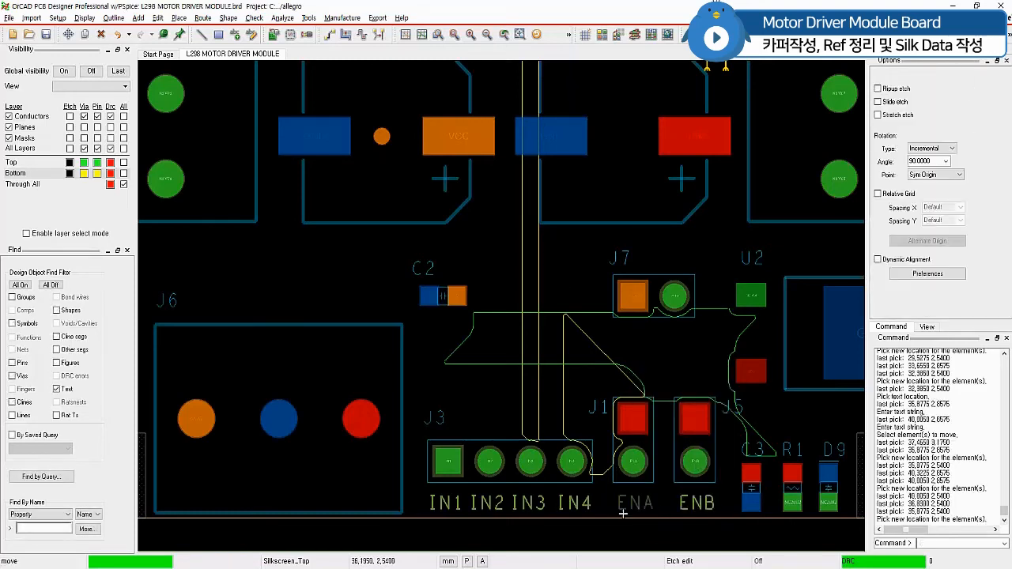
- Place the ENA label centred under header J1, in line with the ENB label
{"action": "left_click", "coordinate": [622, 512]}
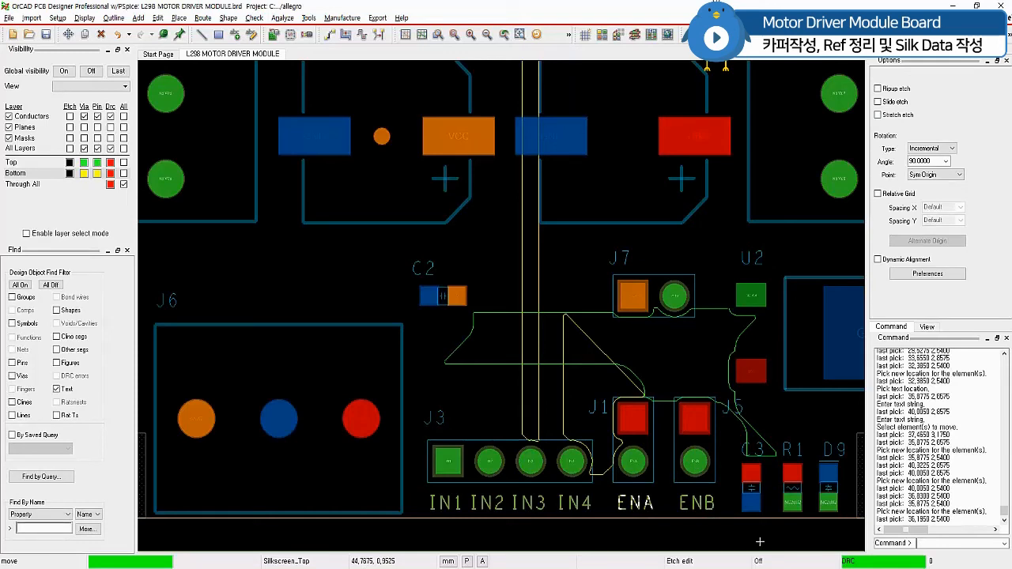
- Add the silkscreen texts "VCC" and "VIN" on Silkscreen_Top below the two pins of header J7
{"action": "left_click", "coordinate": [139, 18]}
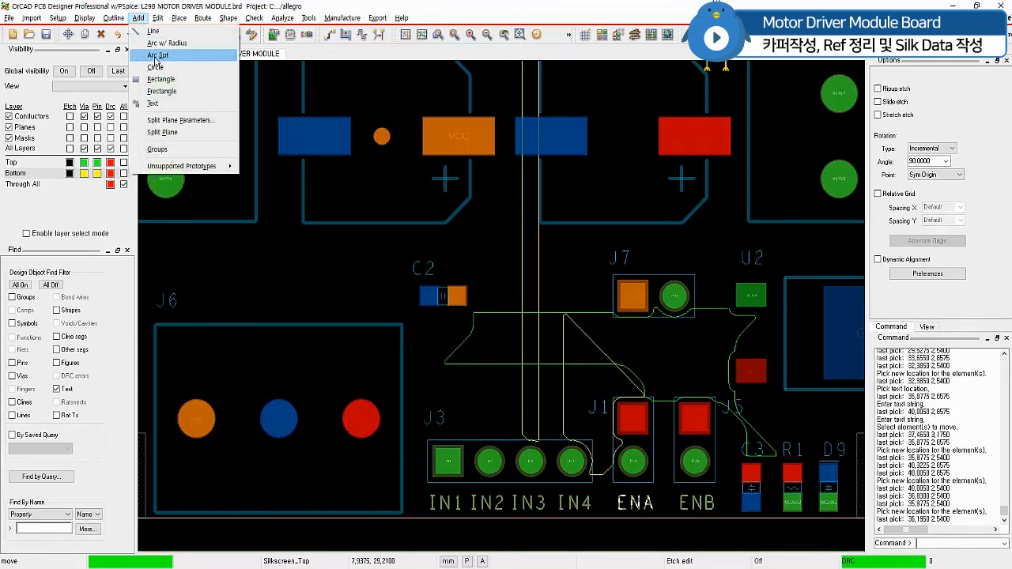
{"action": "left_click", "coordinate": [155, 104]}
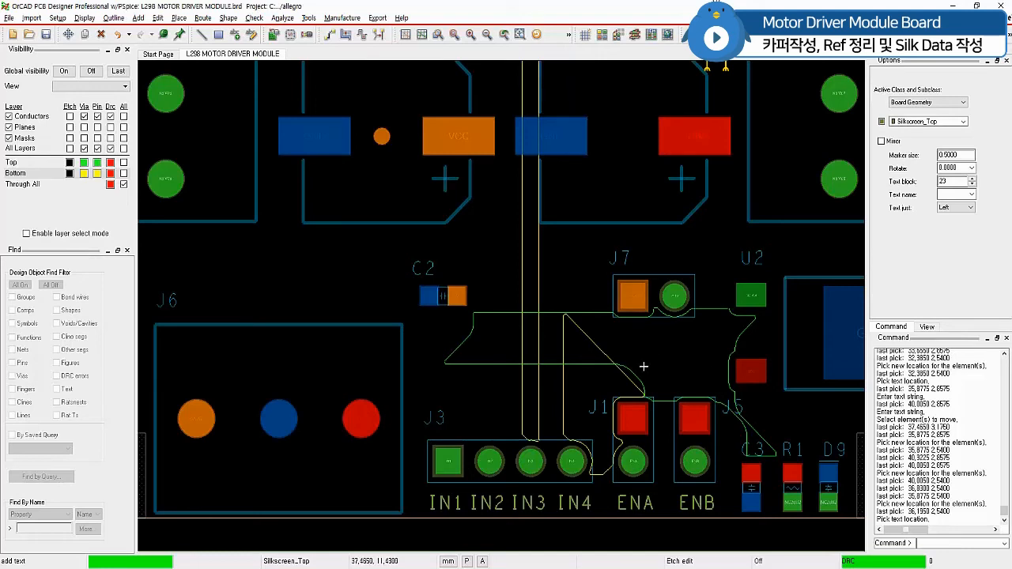
{"action": "left_click", "coordinate": [629, 340]}
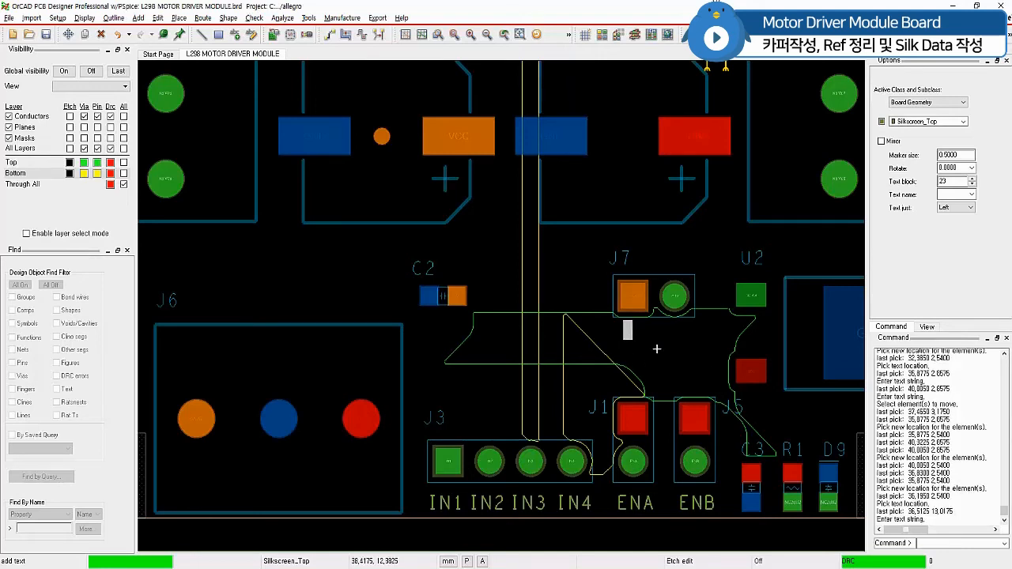
{"action": "type", "text": "VCC"}
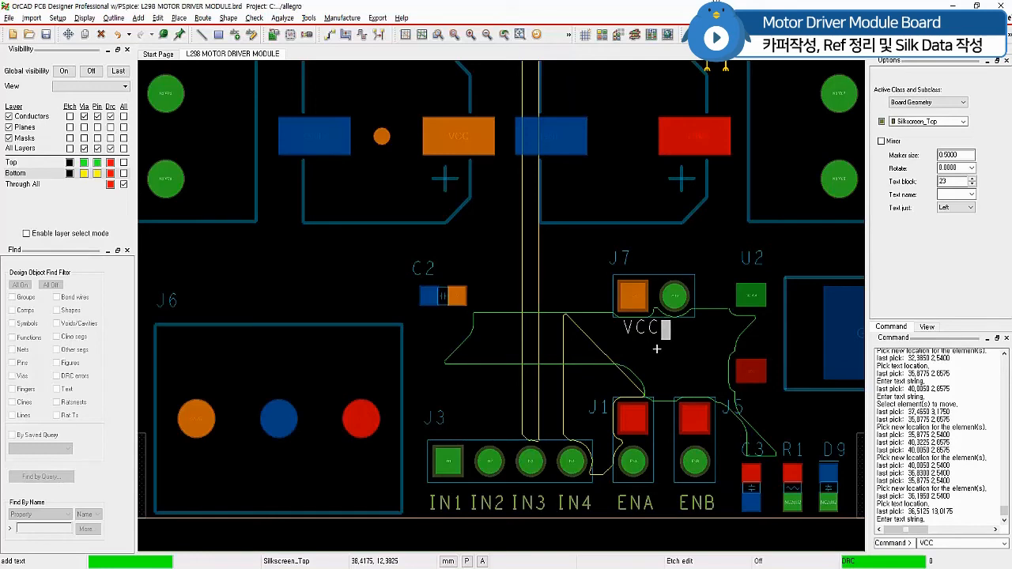
{"action": "right_click", "coordinate": [625, 357]}
{"action": "left_click", "coordinate": [637, 365]}
{"action": "left_click", "coordinate": [677, 336]}
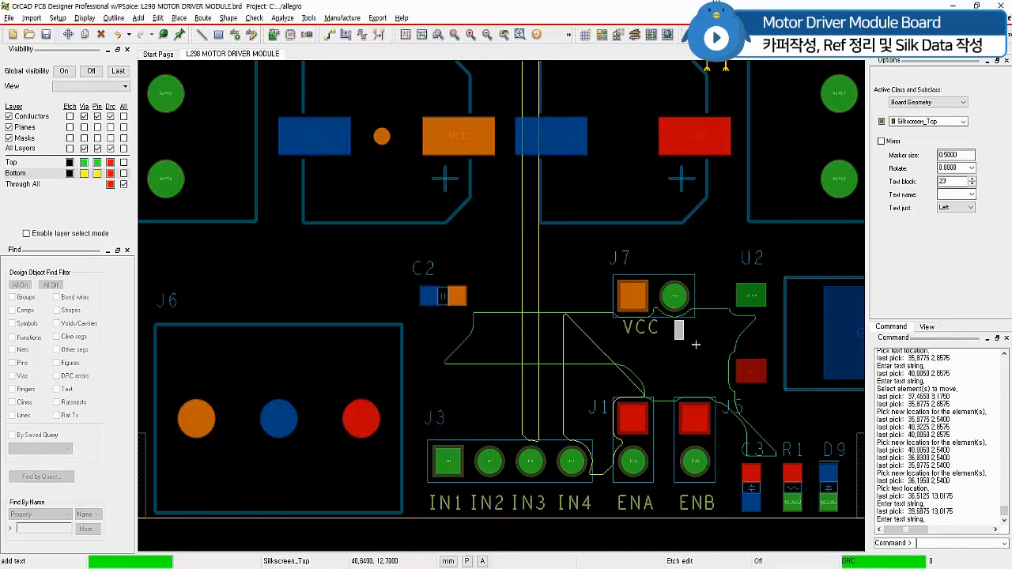
{"action": "type", "text": "VIN"}
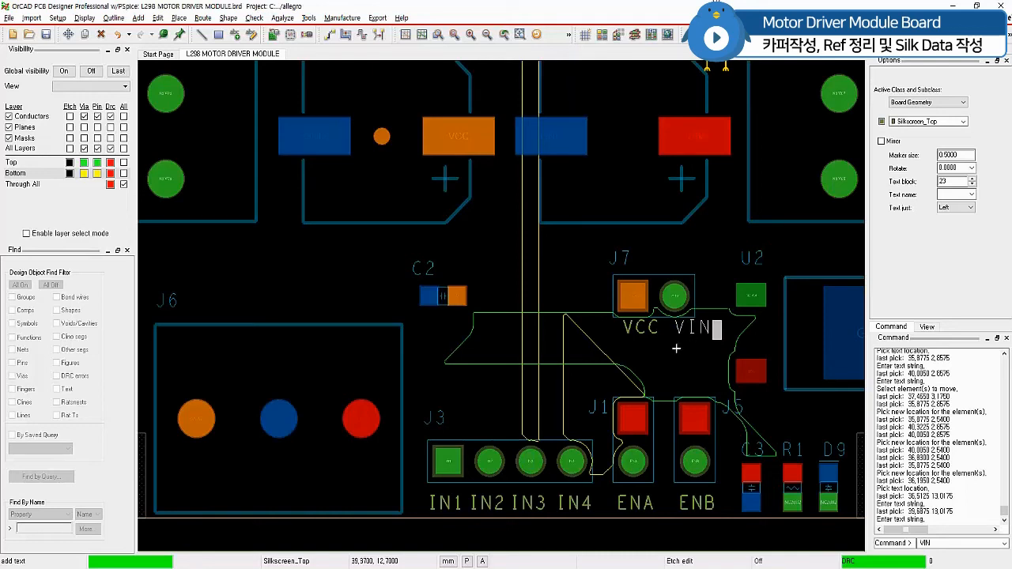
{"action": "right_click", "coordinate": [676, 348]}
{"action": "left_click", "coordinate": [696, 377]}
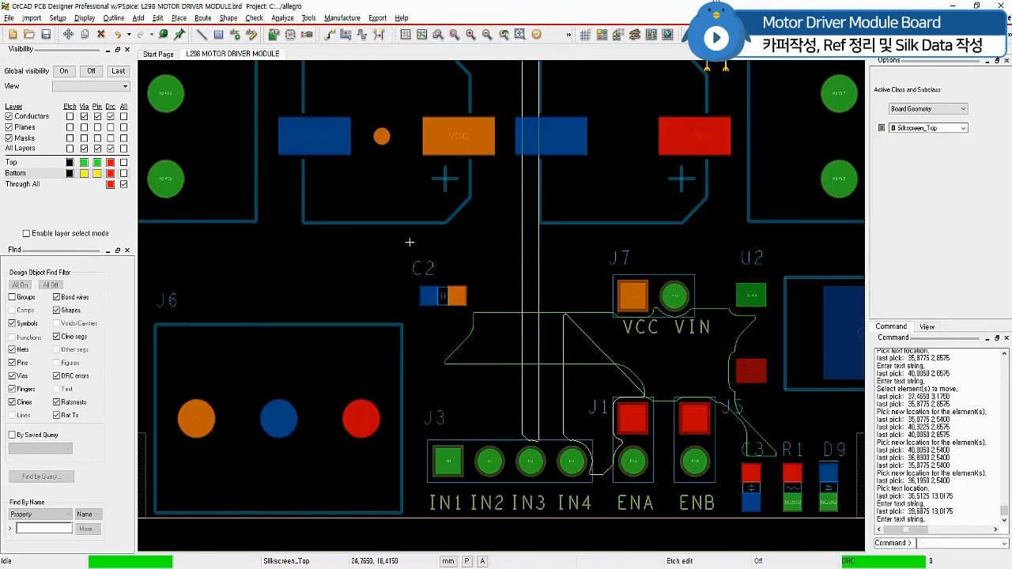
- Move the VCC and VIN labels slightly down and left so each is centred under its J7 pin
{"action": "left_click", "coordinate": [68, 34]}
{"action": "left_click", "coordinate": [650, 331]}
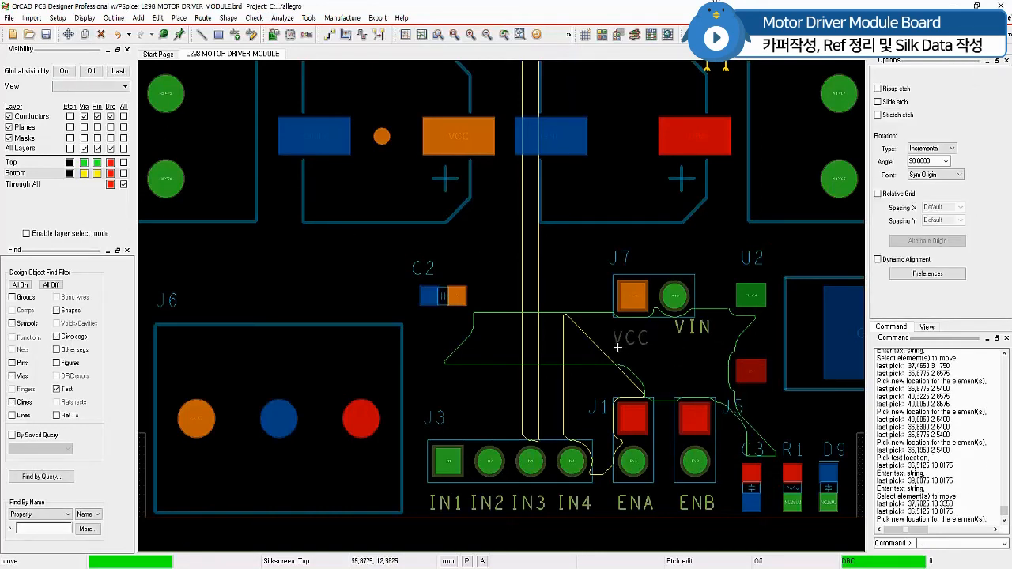
{"action": "left_click", "coordinate": [617, 348]}
{"action": "left_click", "coordinate": [675, 338]}
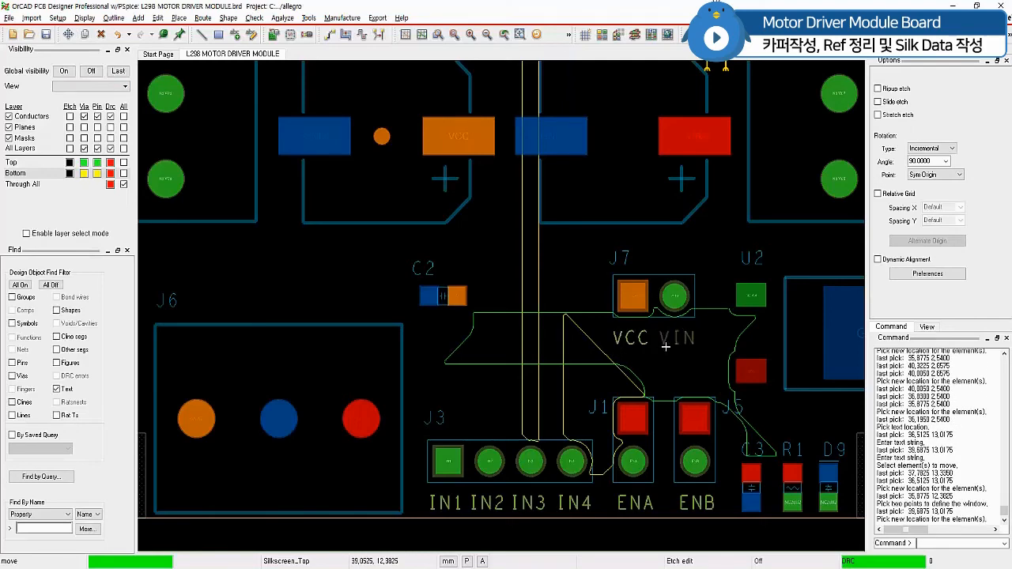
{"action": "left_click", "coordinate": [666, 346]}
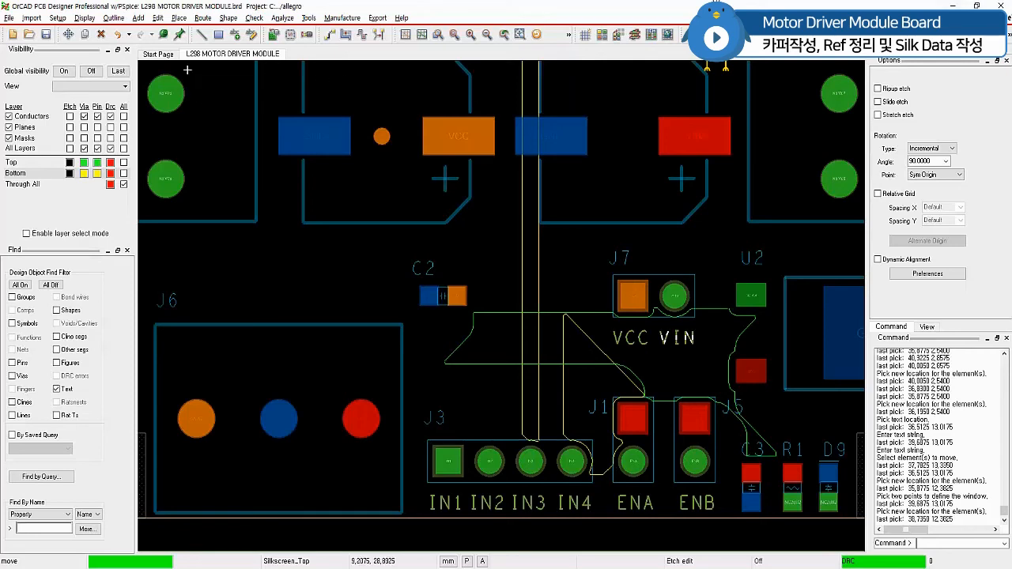
- Add the silkscreen texts "VCC", "GND" and "+5V" above connector J6, one over each pin from left to right
{"action": "left_click", "coordinate": [138, 18]}
{"action": "left_click", "coordinate": [154, 103]}
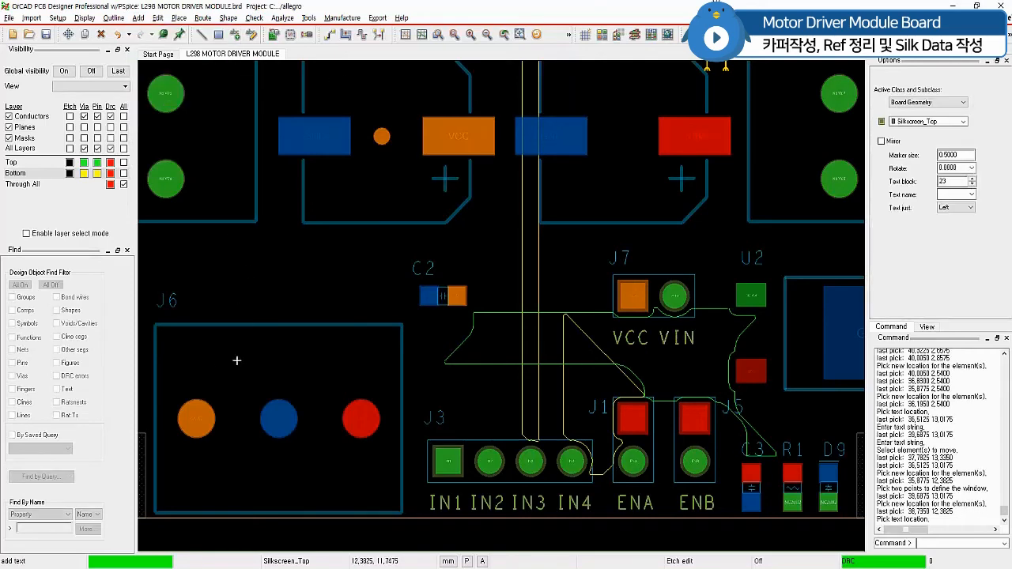
{"action": "left_click", "coordinate": [182, 314]}
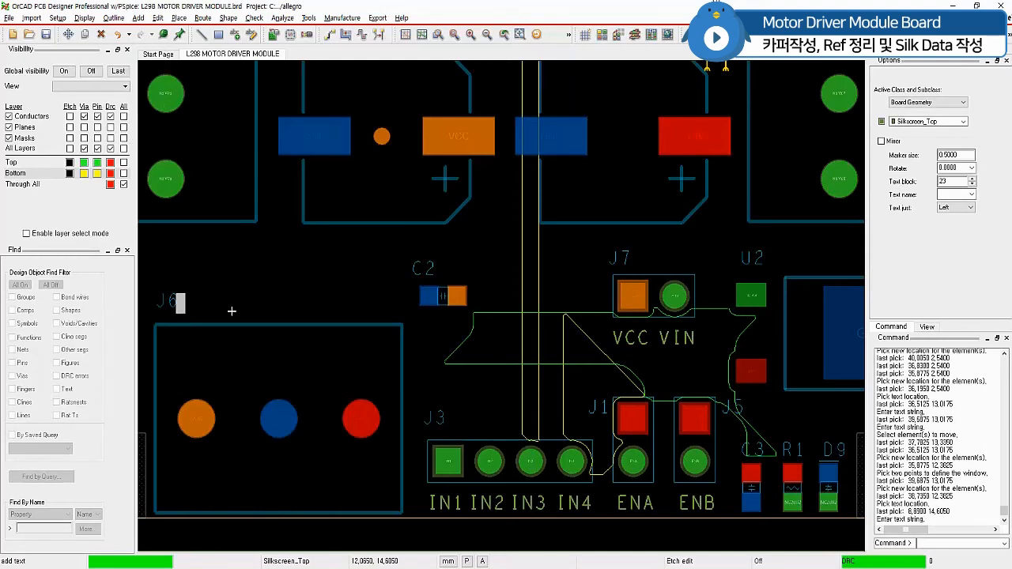
{"action": "type", "text": "VCC"}
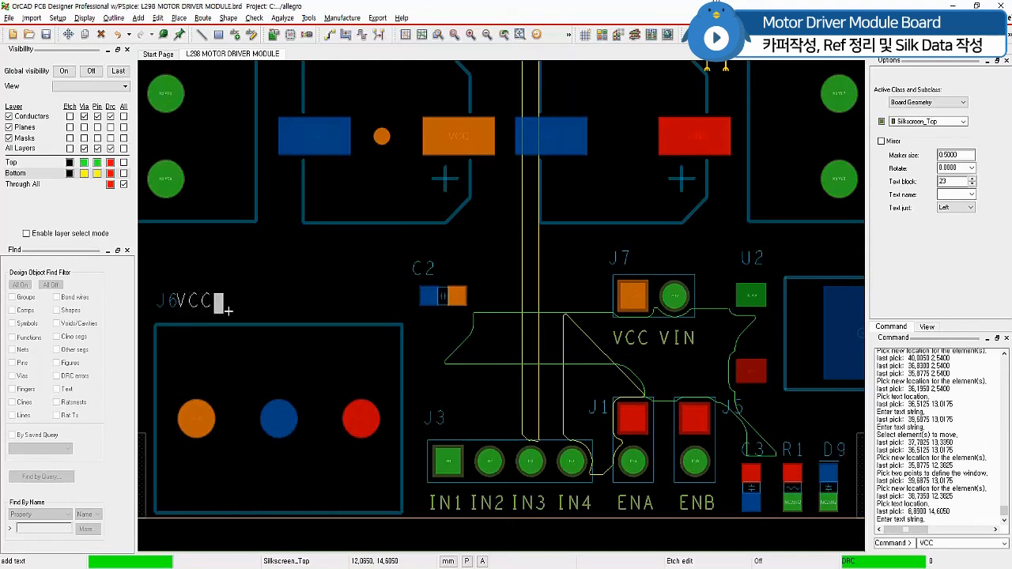
{"action": "left_click", "coordinate": [268, 309]}
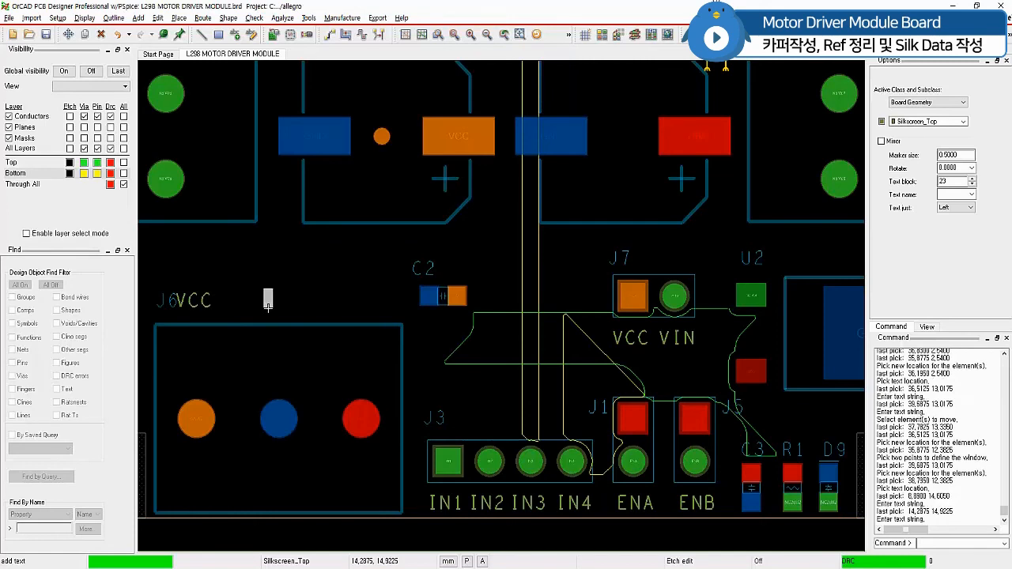
{"action": "type", "text": "GND"}
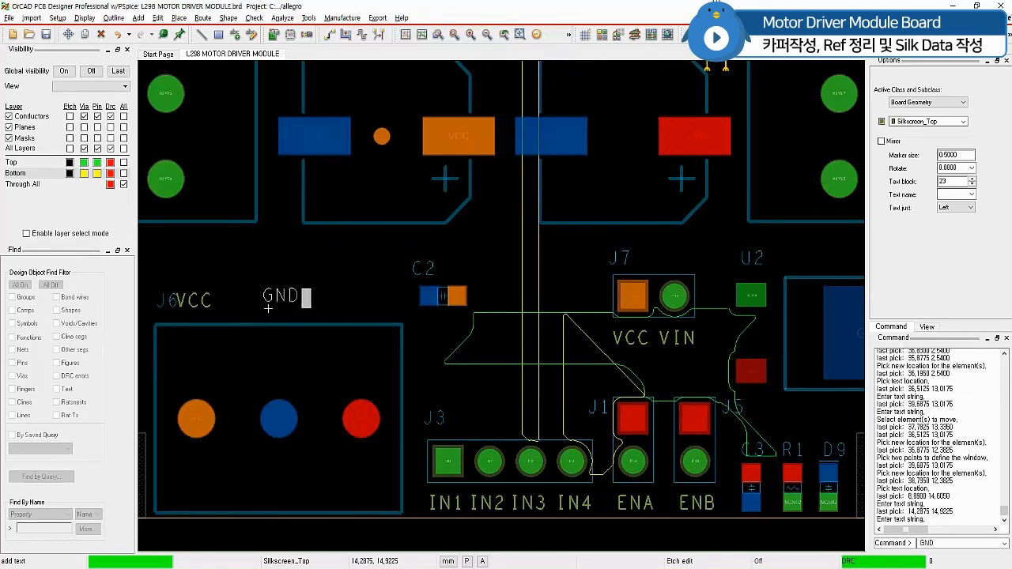
{"action": "right_click", "coordinate": [289, 269]}
{"action": "left_click", "coordinate": [323, 297]}
{"action": "left_click", "coordinate": [355, 308]}
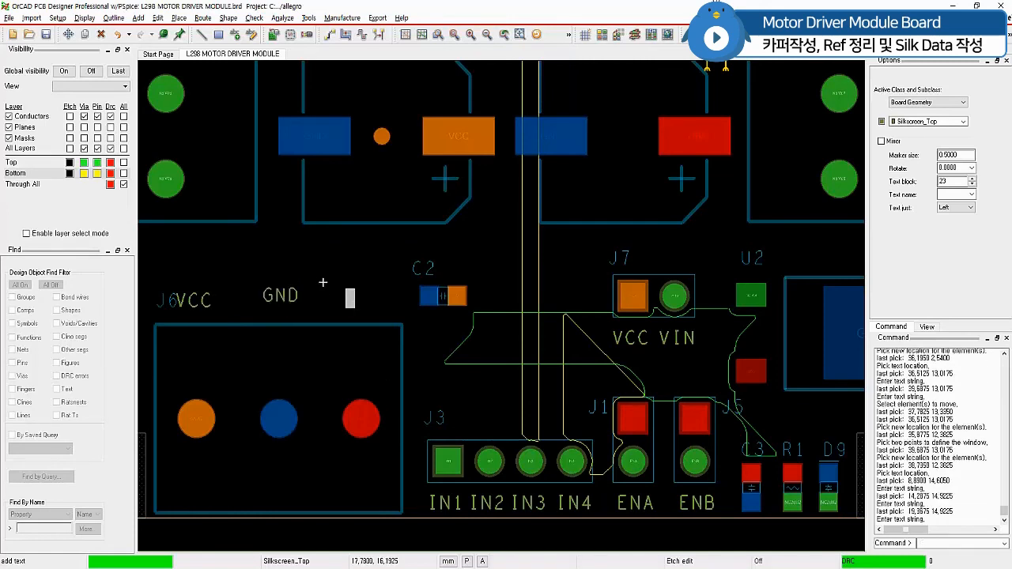
{"action": "type", "text": "+5V"}
{"action": "key", "text": "F6"}
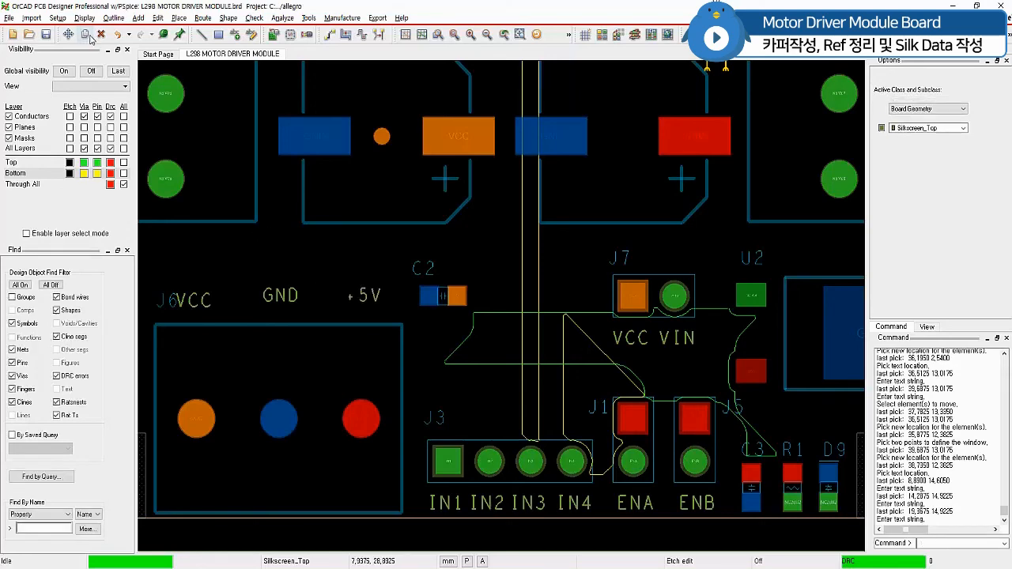
- Move the J6 reference designator to the right of the connector outline, near its upper corner
{"action": "left_click", "coordinate": [68, 35]}
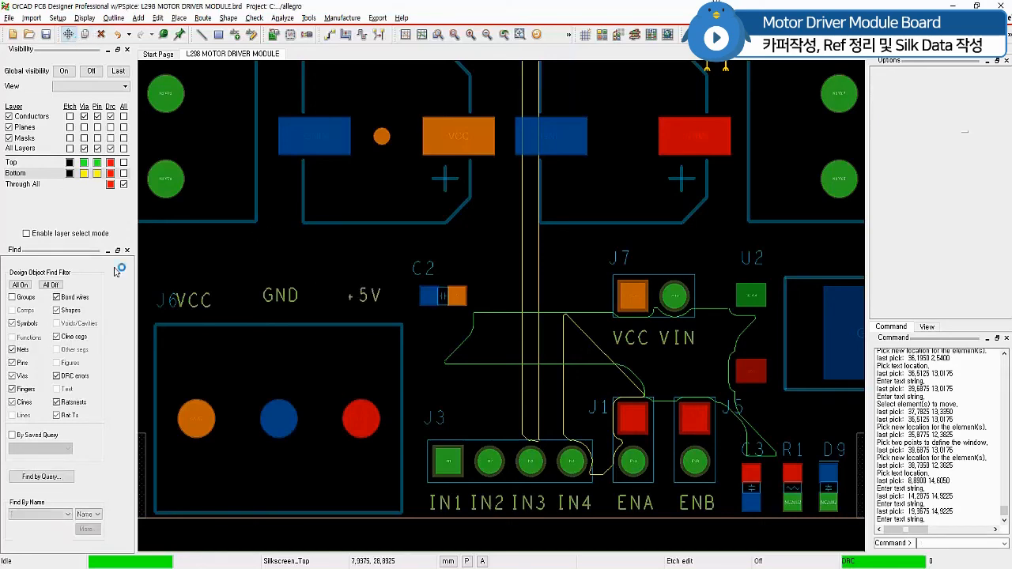
{"action": "left_click", "coordinate": [169, 304]}
{"action": "left_click", "coordinate": [407, 345]}
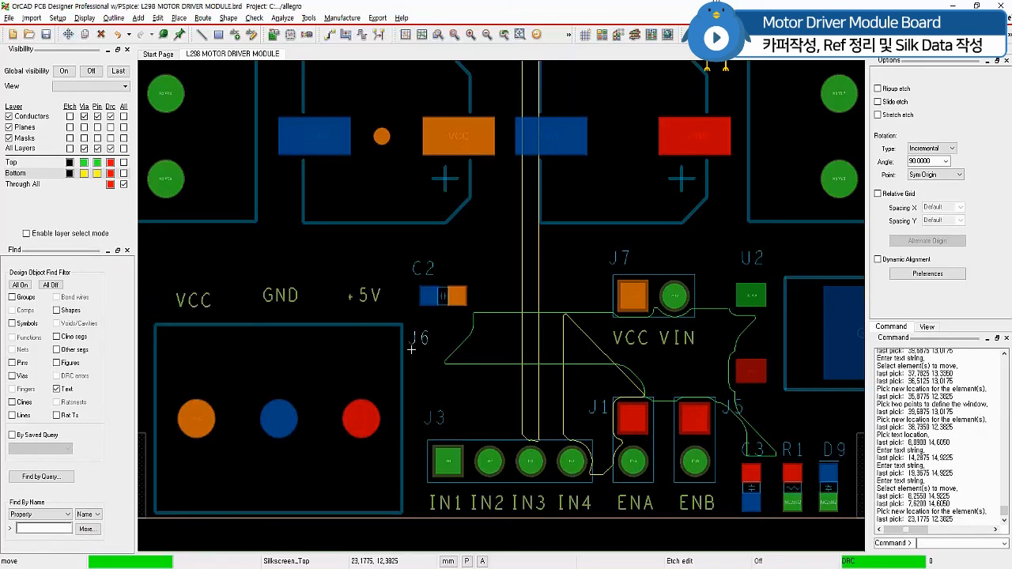
- Lower the VCC, GND and +5V labels into one row just above the J6 outline, over their pins
{"action": "left_click", "coordinate": [193, 302]}
{"action": "left_click", "coordinate": [178, 318]}
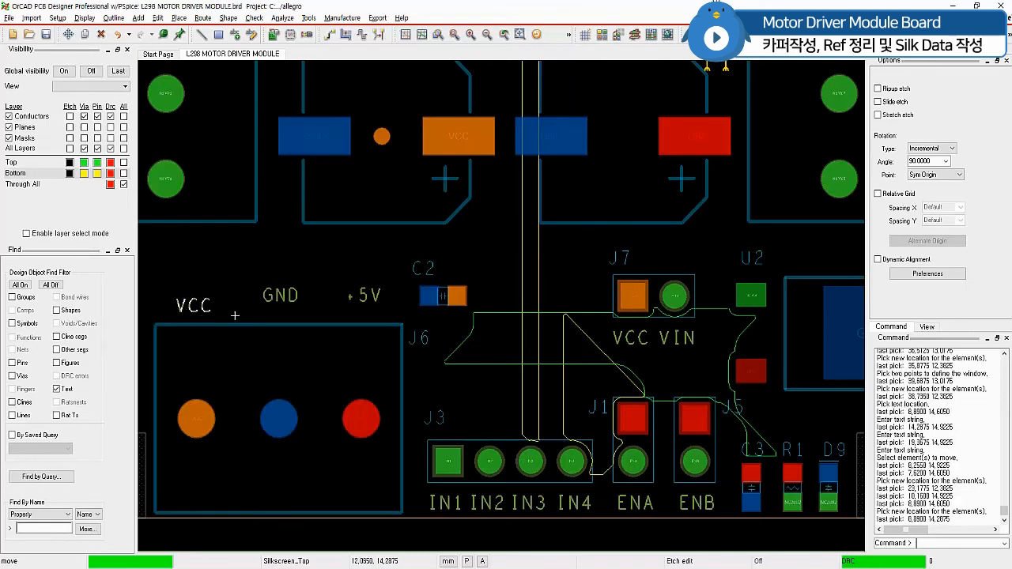
{"action": "left_click", "coordinate": [270, 303]}
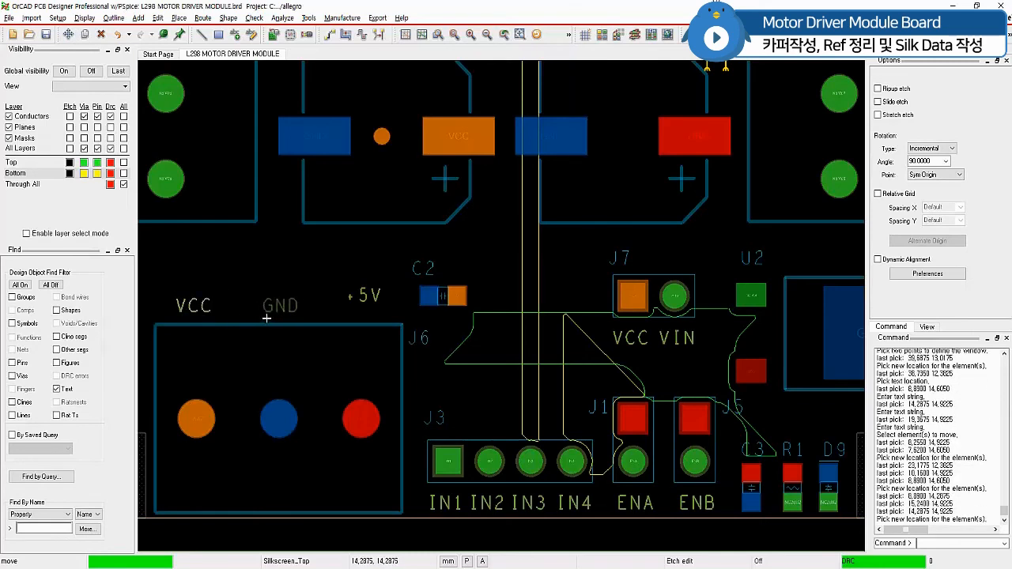
{"action": "left_click", "coordinate": [267, 318]}
{"action": "left_click", "coordinate": [353, 307]}
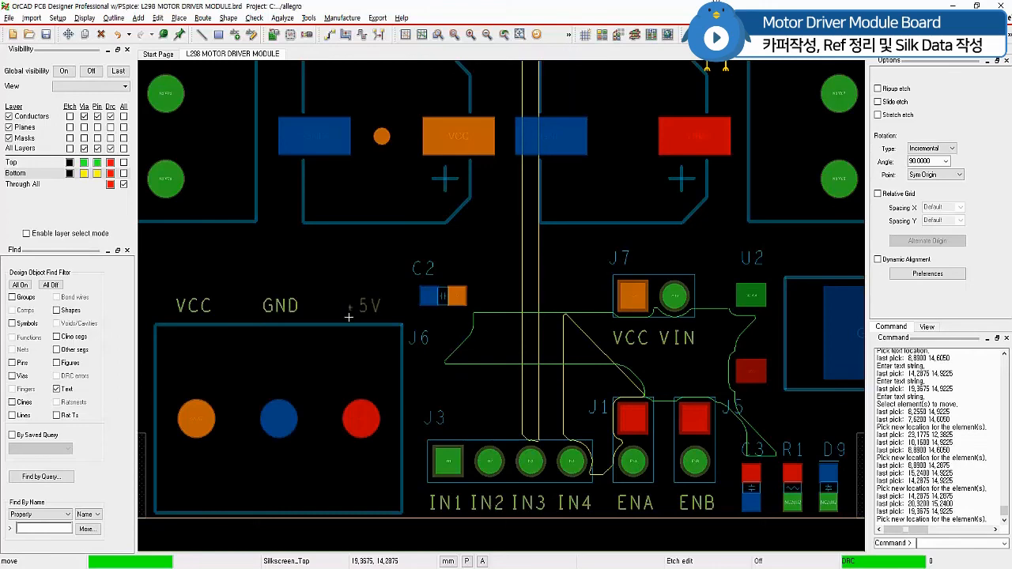
{"action": "left_click", "coordinate": [346, 318]}
- Add the silkscreen text "LEFT MOTOR" on Silkscreen_Top below connector J2
{"action": "scroll", "coordinate": [459, 246], "scroll_direction": "down", "scroll_amount": 2}
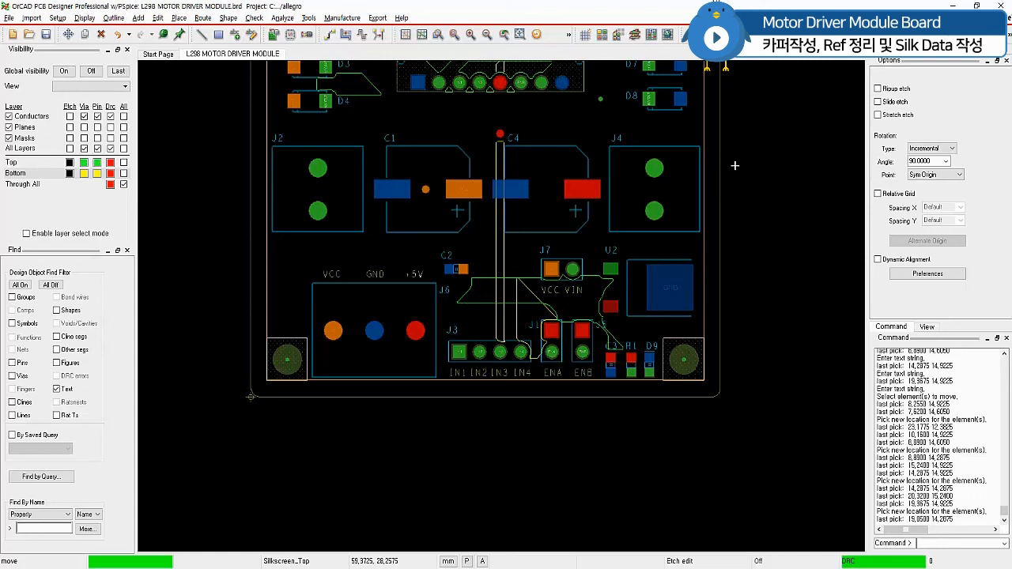
{"action": "left_click", "coordinate": [138, 20]}
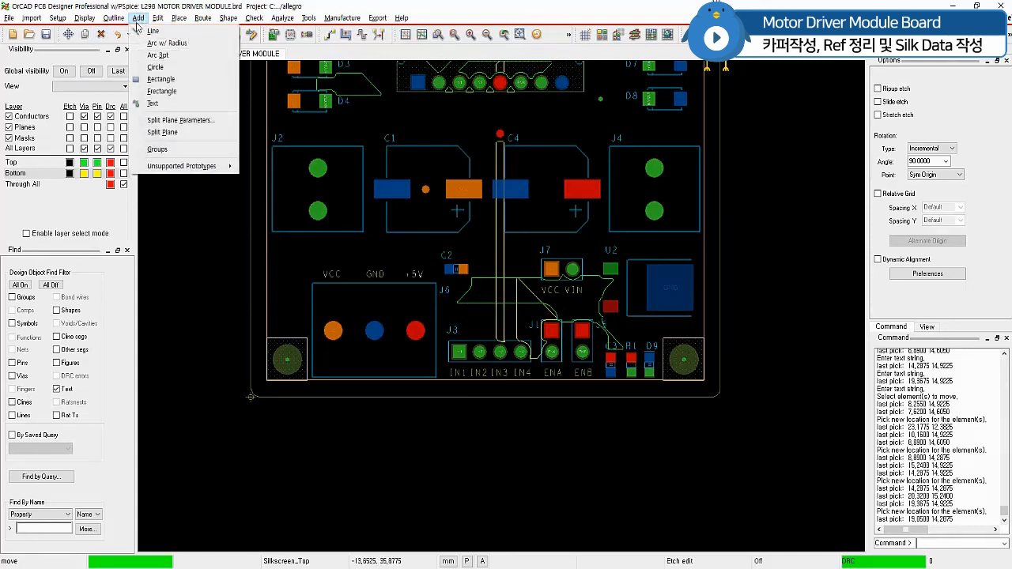
{"action": "left_click", "coordinate": [153, 104]}
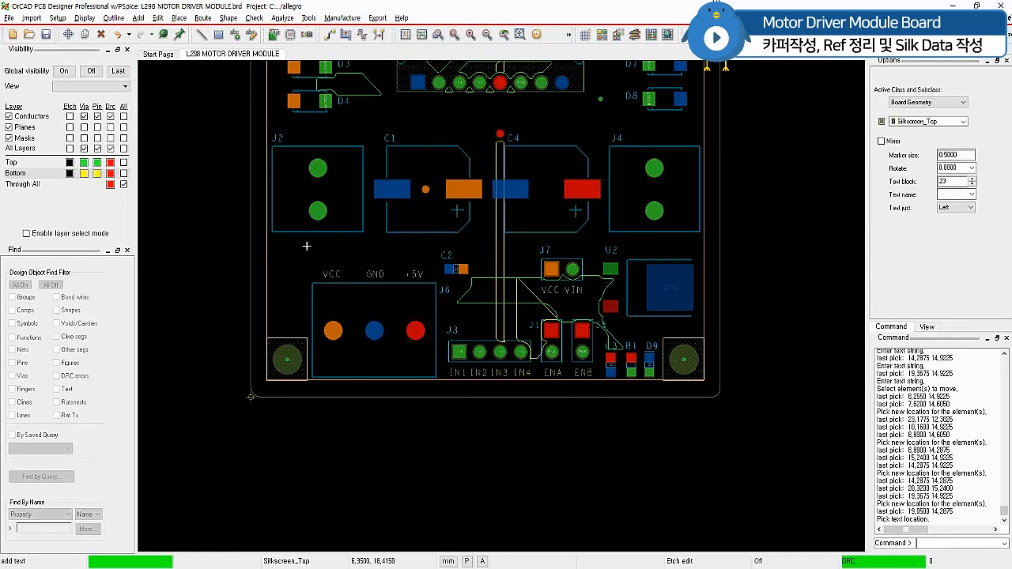
{"action": "left_click", "coordinate": [301, 246]}
{"action": "type", "text": "LEF"}
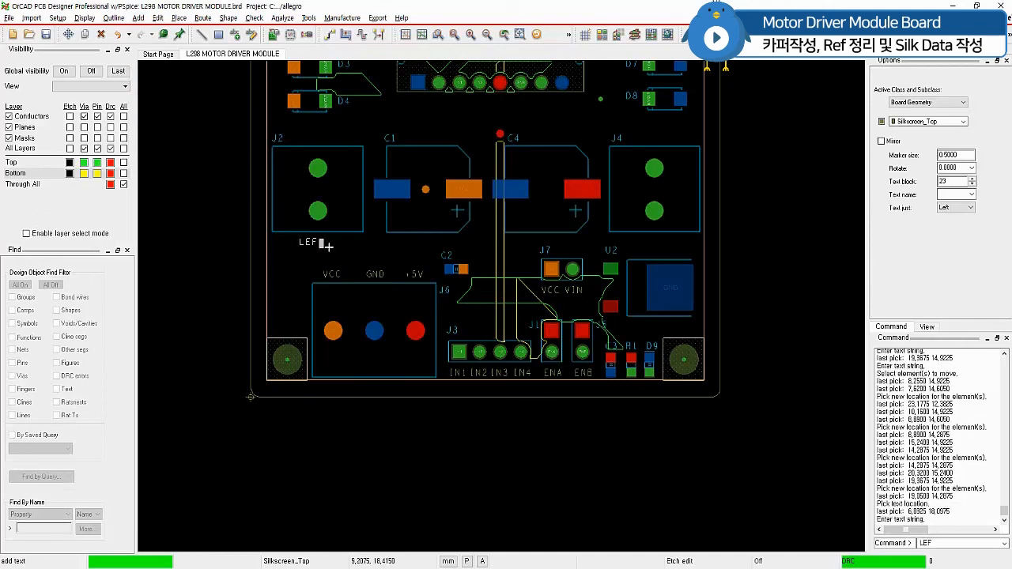
{"action": "type", "text": "T mOTOR"}
{"action": "right_click", "coordinate": [777, 246]}
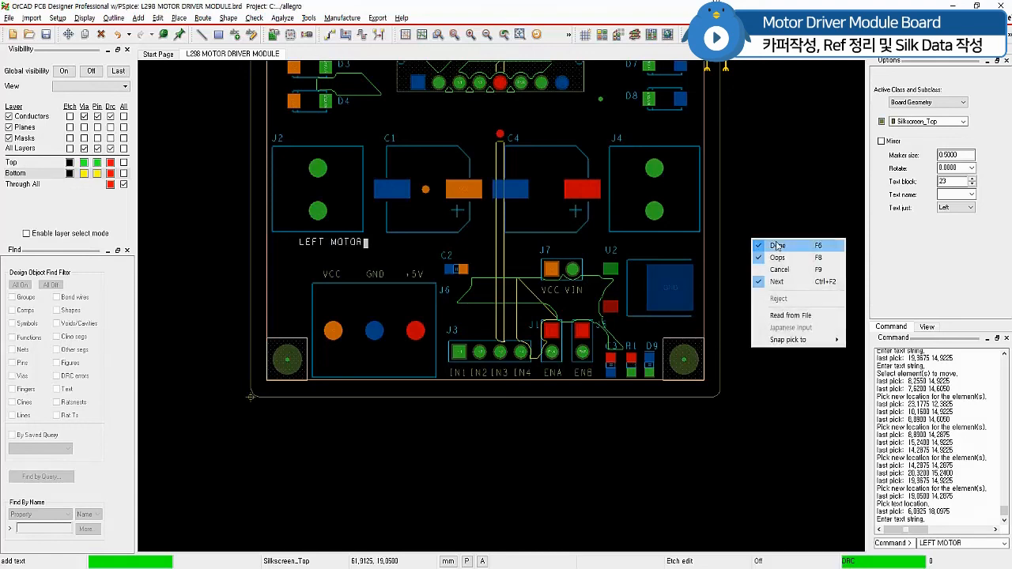
{"action": "left_click", "coordinate": [777, 282]}
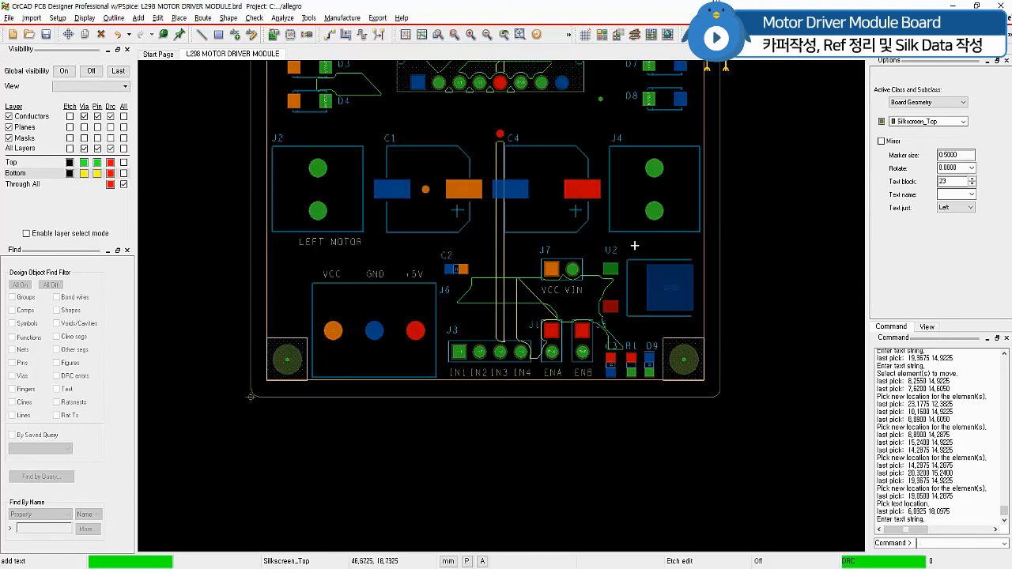
- Add the silkscreen text "RIGHT MOTOR" below connector J4 and finish the text command
{"action": "left_click", "coordinate": [639, 246]}
{"action": "type", "text": "RIGHT "}
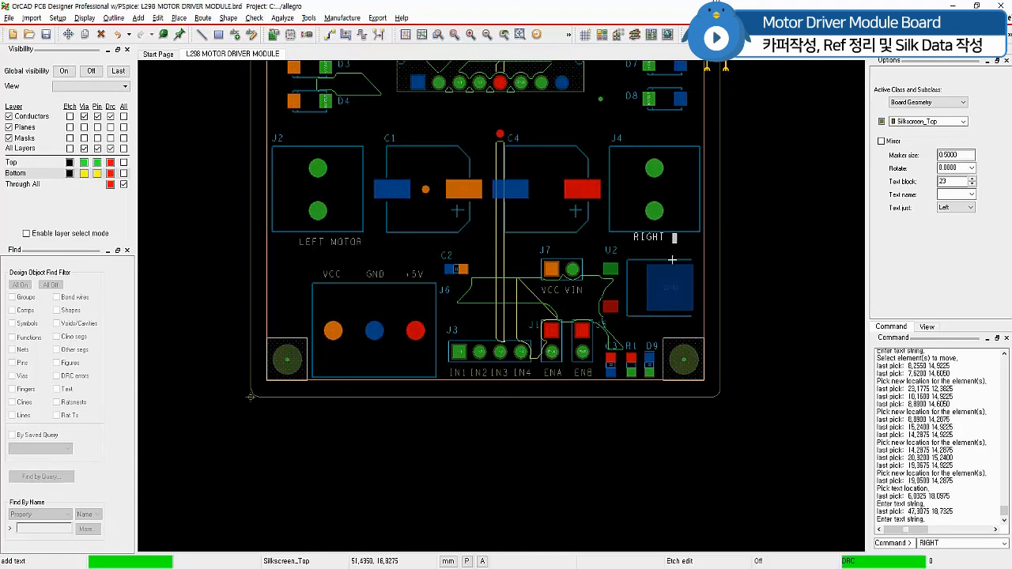
{"action": "type", "text": "MOTOR"}
{"action": "right_click", "coordinate": [748, 216]}
{"action": "left_click", "coordinate": [763, 222]}
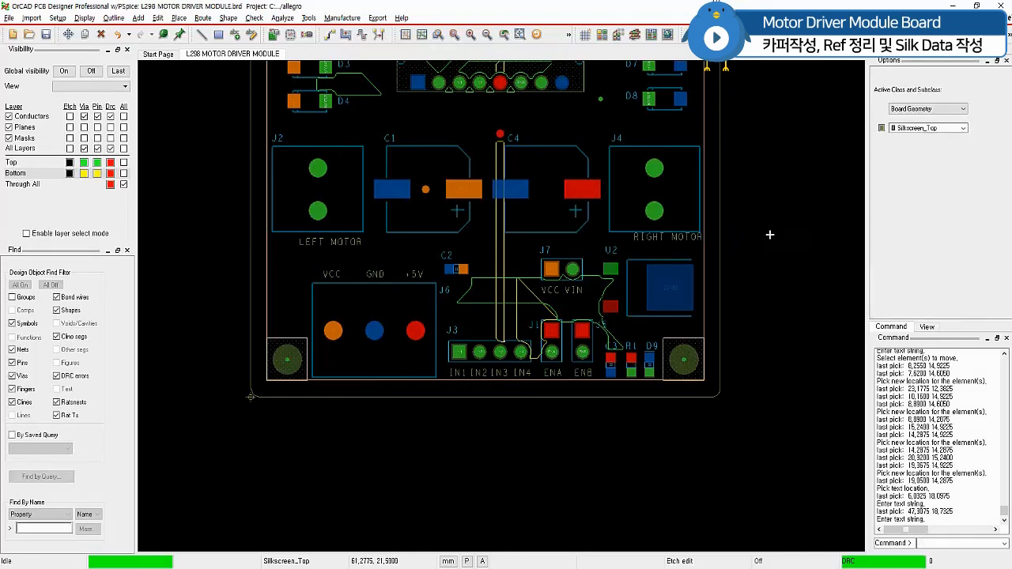
- Centre the LEFT MOTOR label under J2, align the RIGHT MOTOR label level with it under J4, and finish the move
{"action": "left_click", "coordinate": [454, 34]}
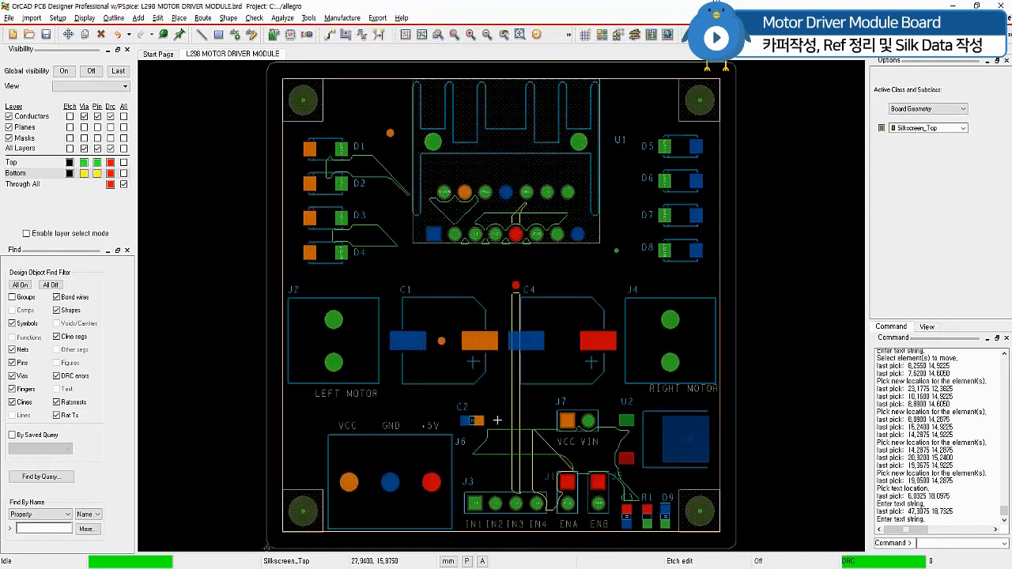
{"action": "left_click", "coordinate": [68, 34]}
{"action": "left_click", "coordinate": [347, 399]}
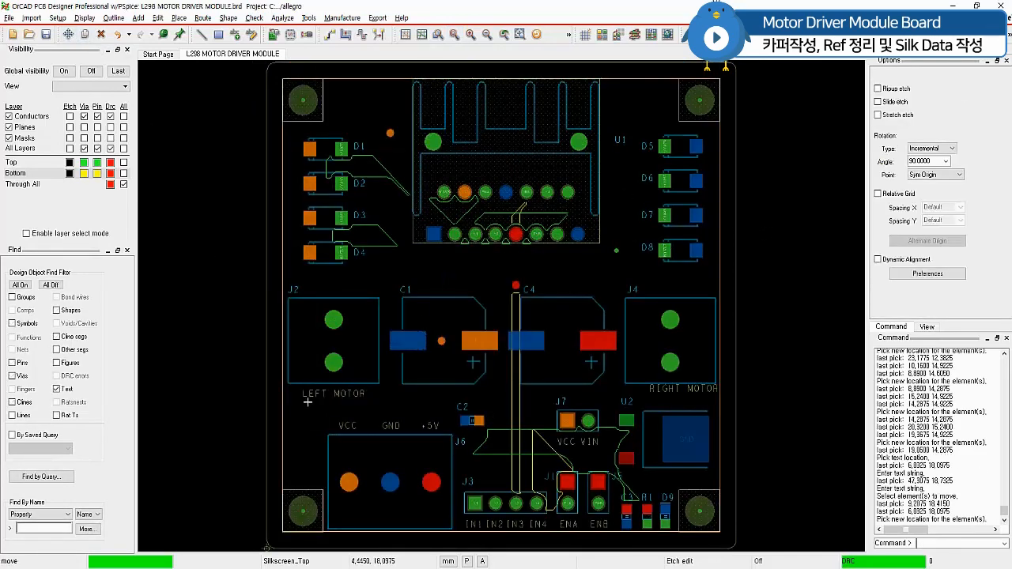
{"action": "left_click", "coordinate": [308, 402]}
{"action": "left_click", "coordinate": [688, 396]}
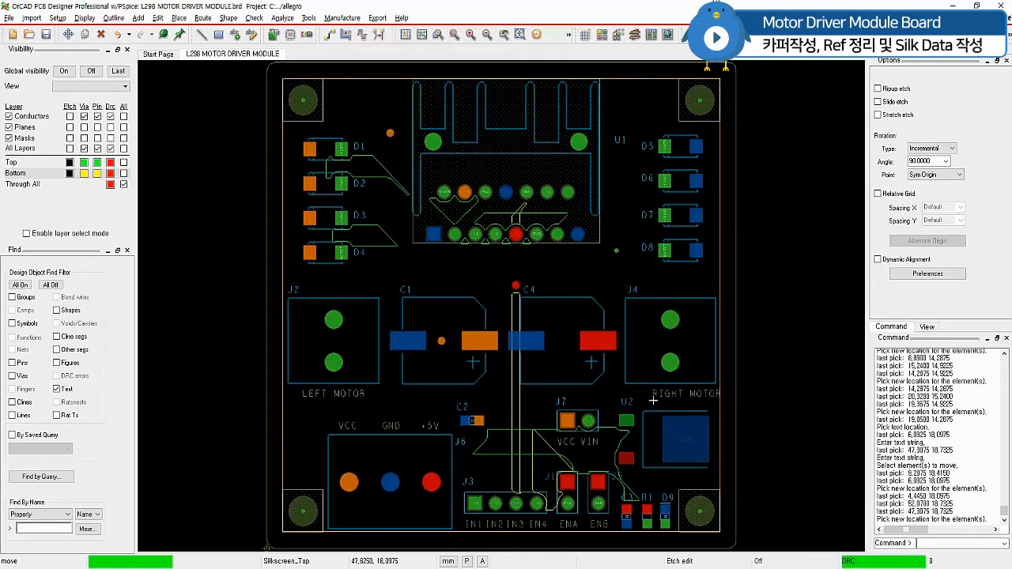
{"action": "left_click", "coordinate": [644, 401]}
{"action": "right_click", "coordinate": [766, 211]}
{"action": "left_click", "coordinate": [785, 220]}
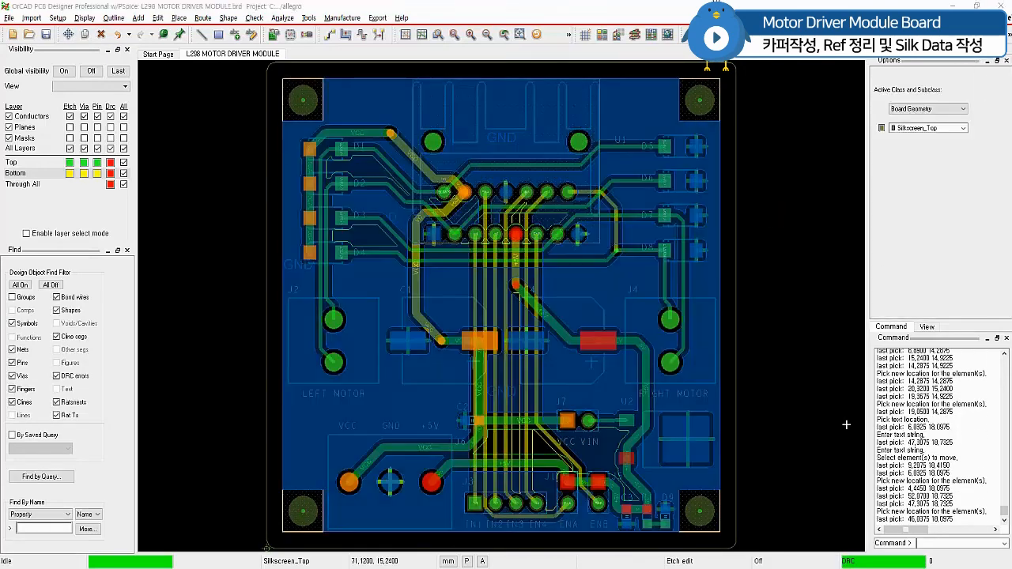